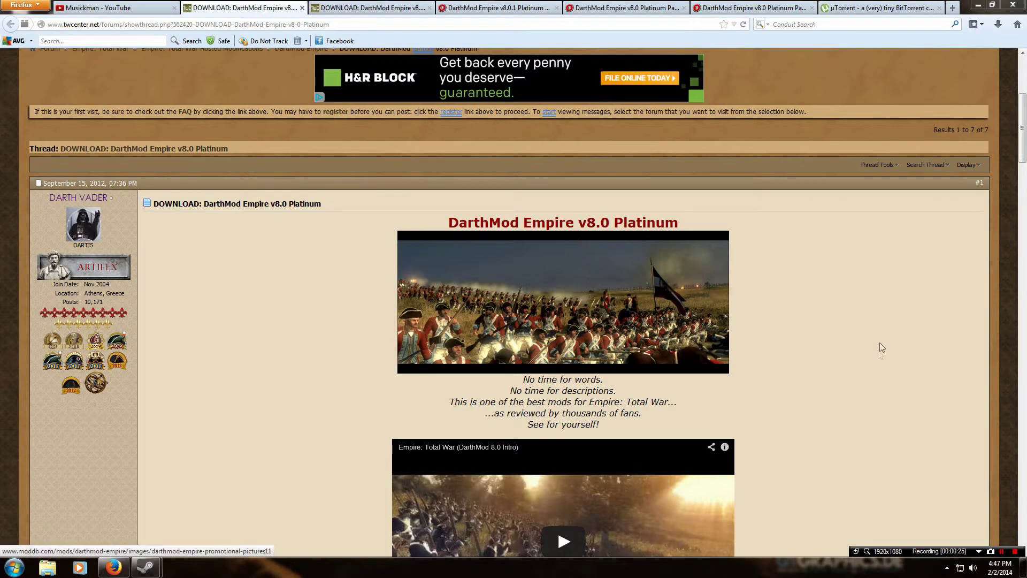
Step: Look through the open download tabs, starting with the v8.0.1 Patch thread
left_click(369, 7)
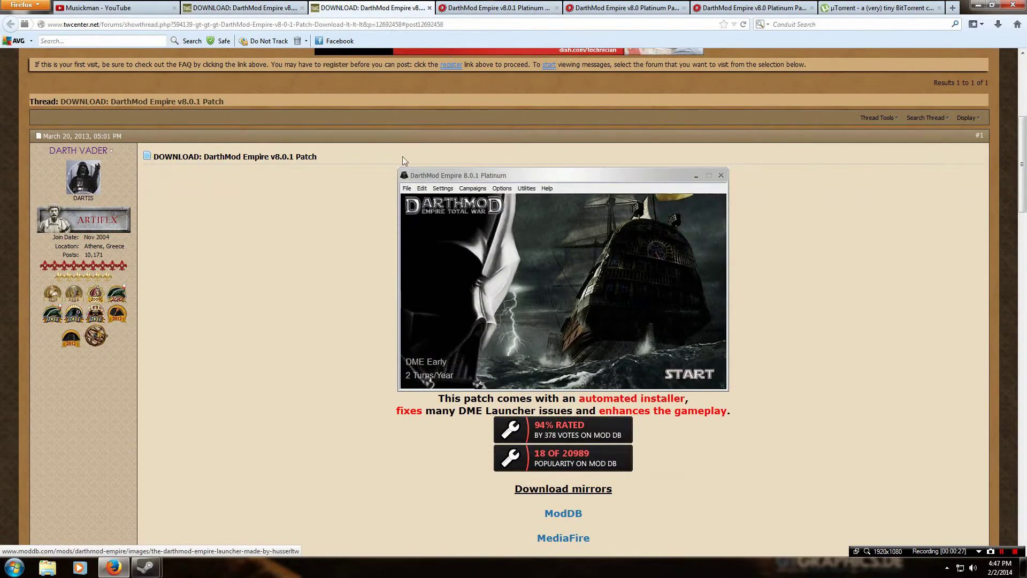
left_click(246, 7)
left_click(497, 7)
left_click(625, 8)
left_click(752, 8)
left_click(618, 7)
Step: Return to the v8.0 Platinum thread and bring its download links into view
key("ctrl+shift+Tab")
key("ctrl+shift+Tab")
key("ctrl+shift+Tab")
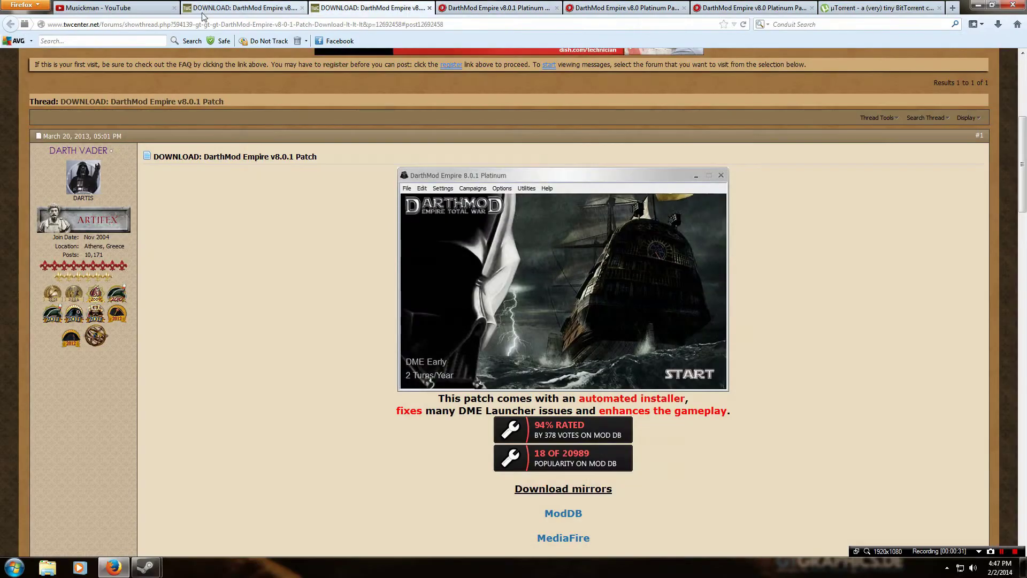
scroll(351, 384, "down", 5)
scroll(351, 384, "up", 5)
scroll(348, 378, "down", 10)
scroll(348, 383, "up", 4)
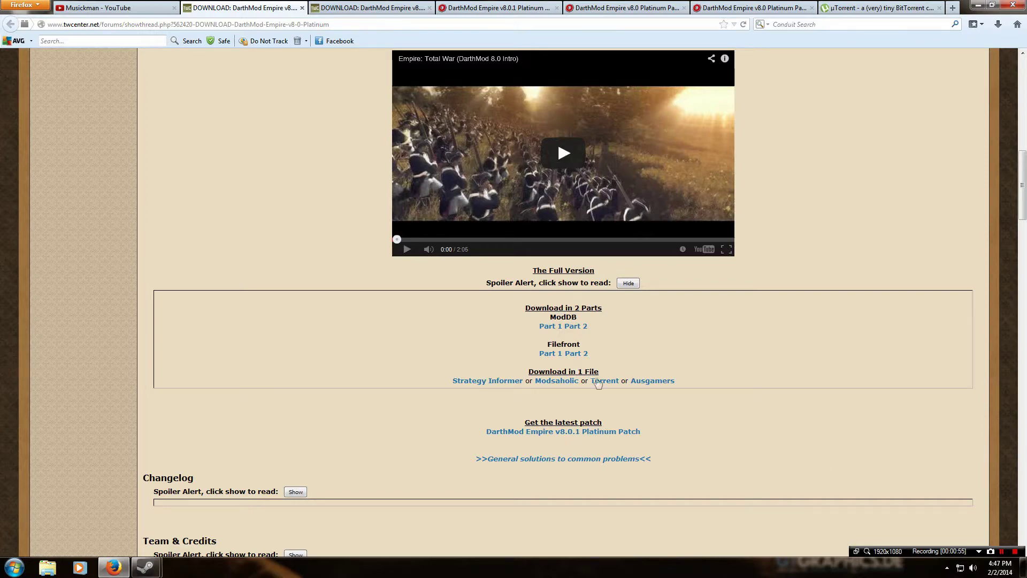
Step: Read through the v8.0 Platinum thread and follow its single-file Torrent download link
scroll(620, 408, "up", 15)
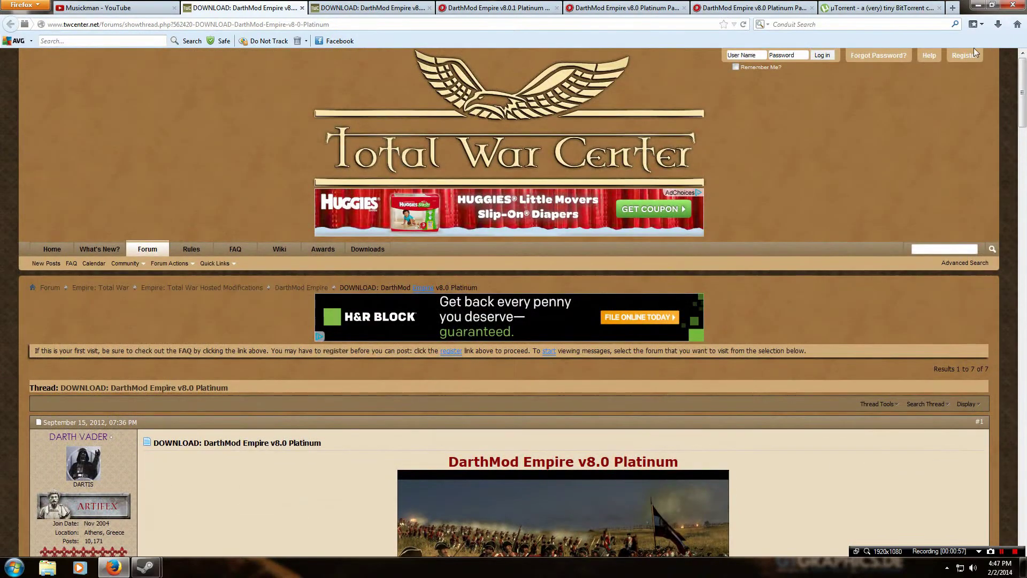
scroll(878, 241, "down", 3)
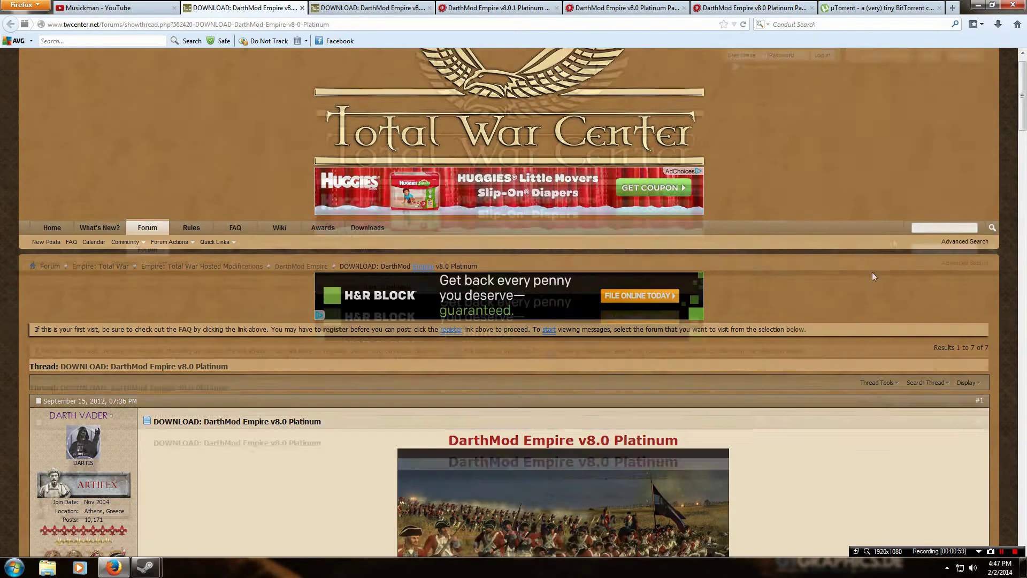
scroll(872, 372, "up", 3)
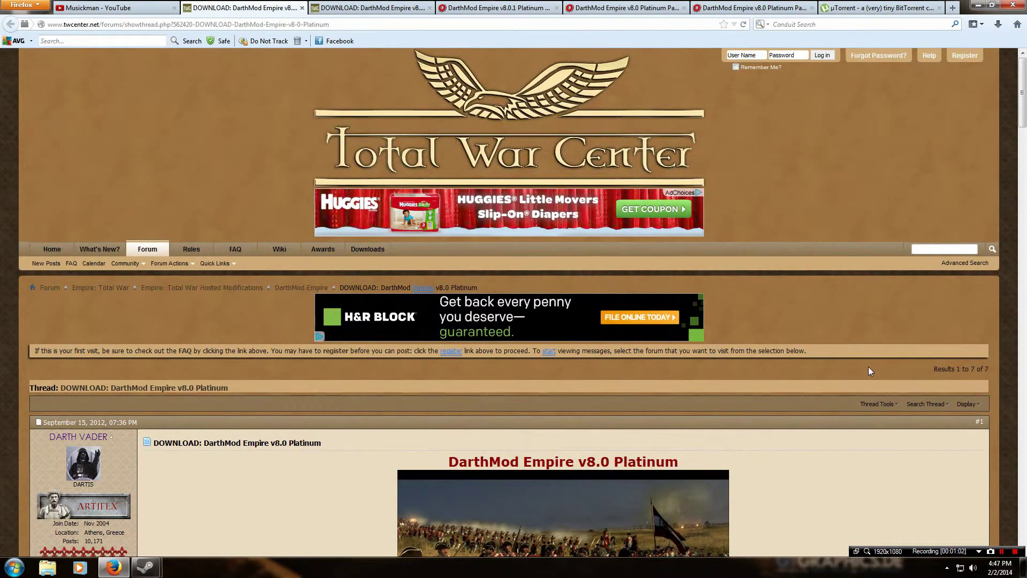
scroll(868, 367, "down", 5)
scroll(868, 367, "up", 4)
scroll(866, 367, "down", 2)
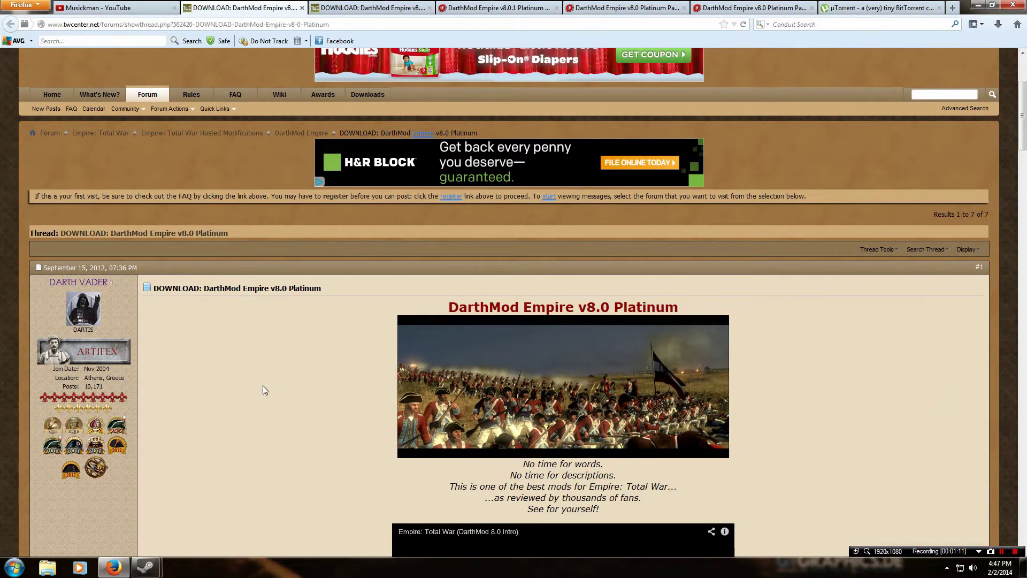
scroll(262, 390, "up", 3)
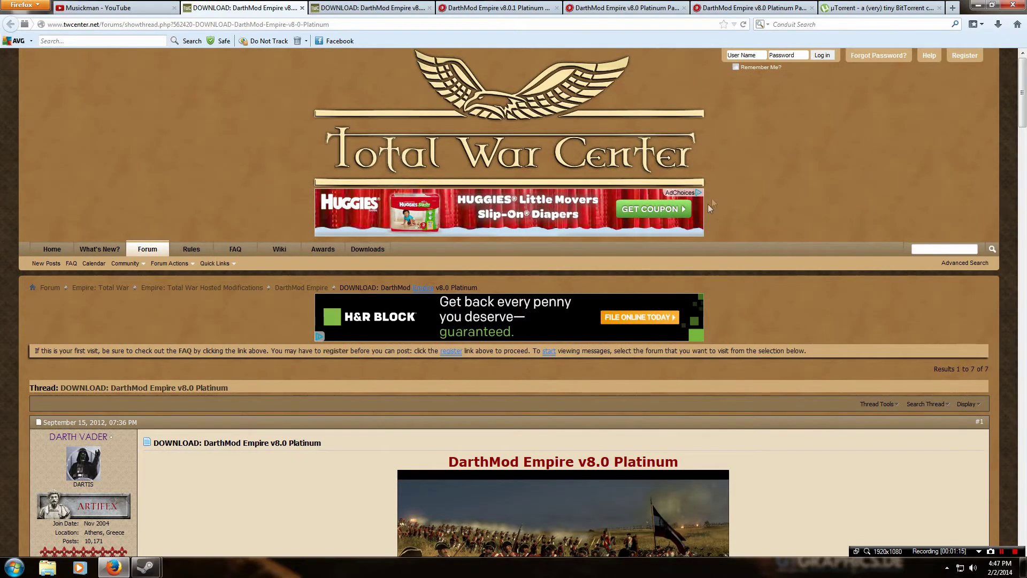
scroll(711, 242, "down", 3)
scroll(711, 242, "down", 10)
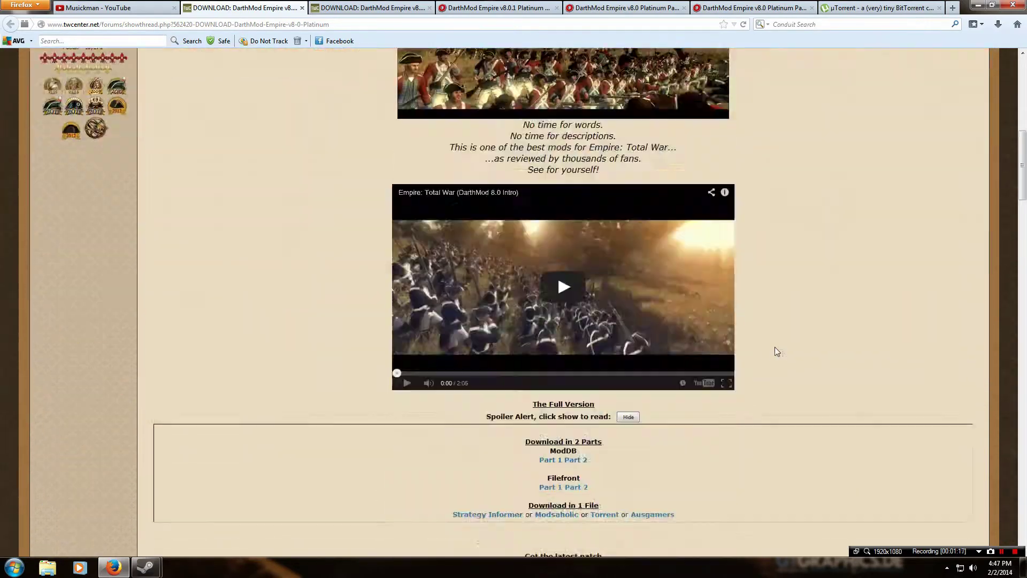
scroll(775, 347, "up", 5)
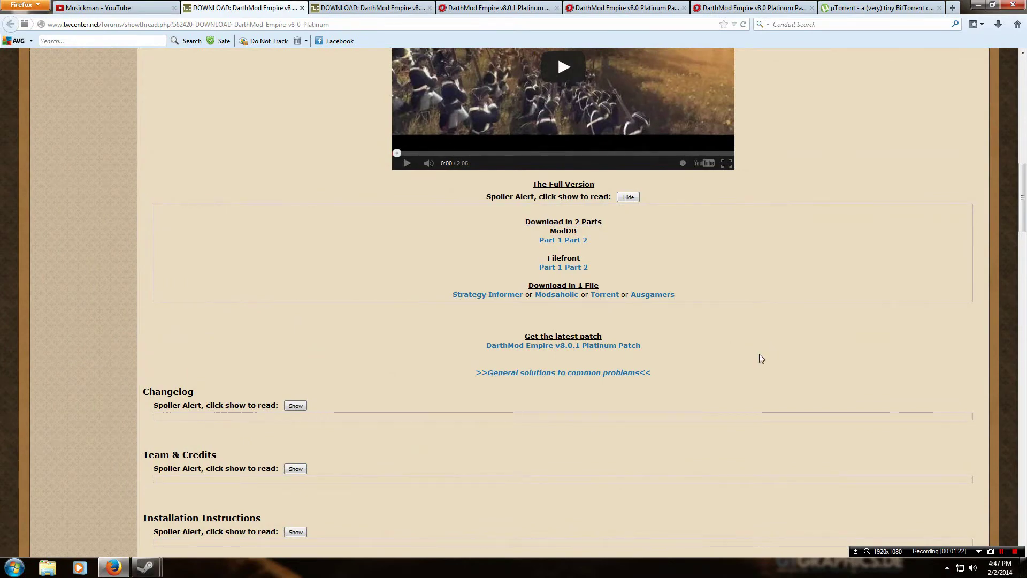
scroll(759, 354, "up", 2)
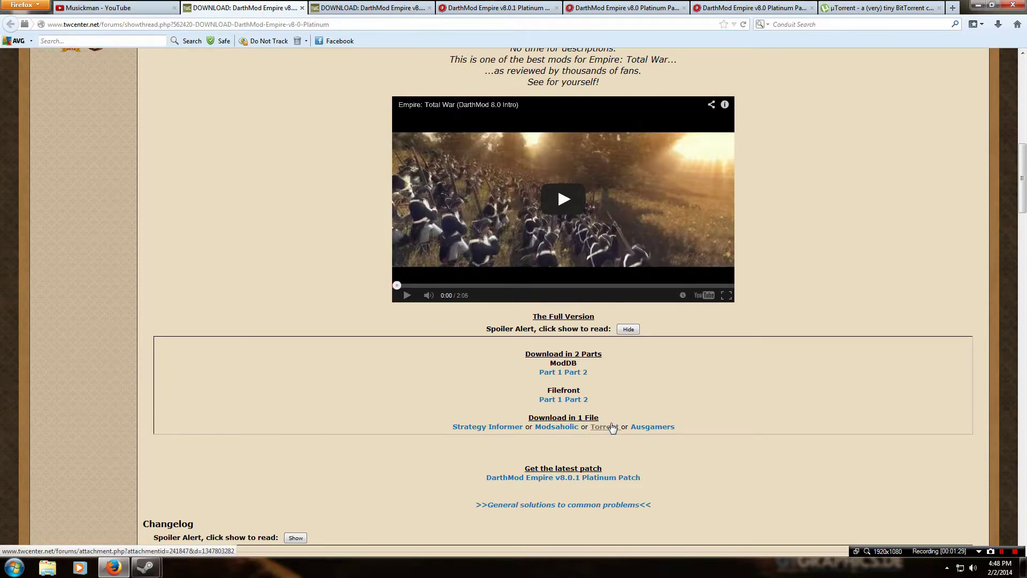
left_click(882, 9)
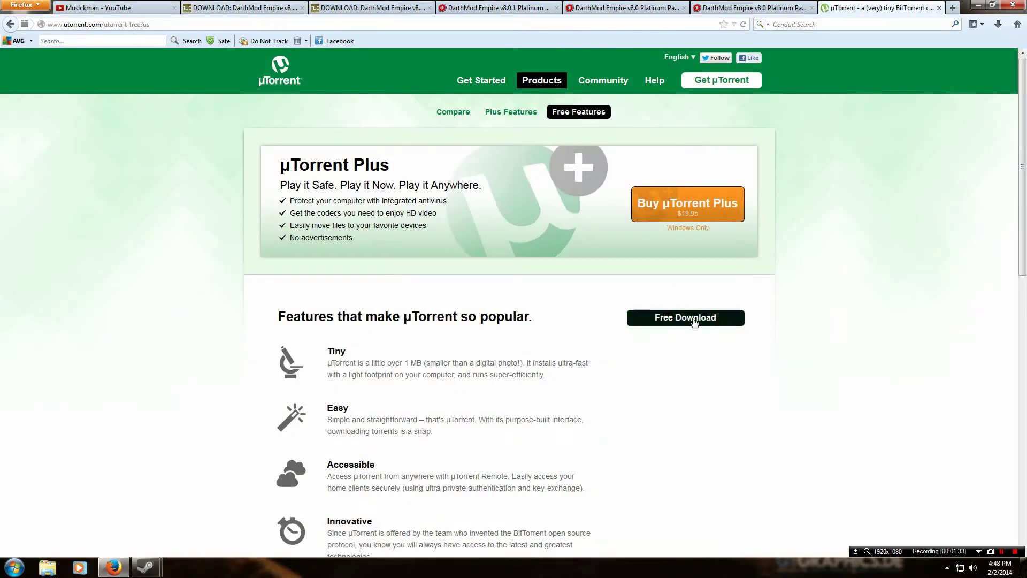
Step: Open the mods\Empire folder on Seagate Backup Plus Drive (G:) in Explorer, then minimize it
left_click(47, 568)
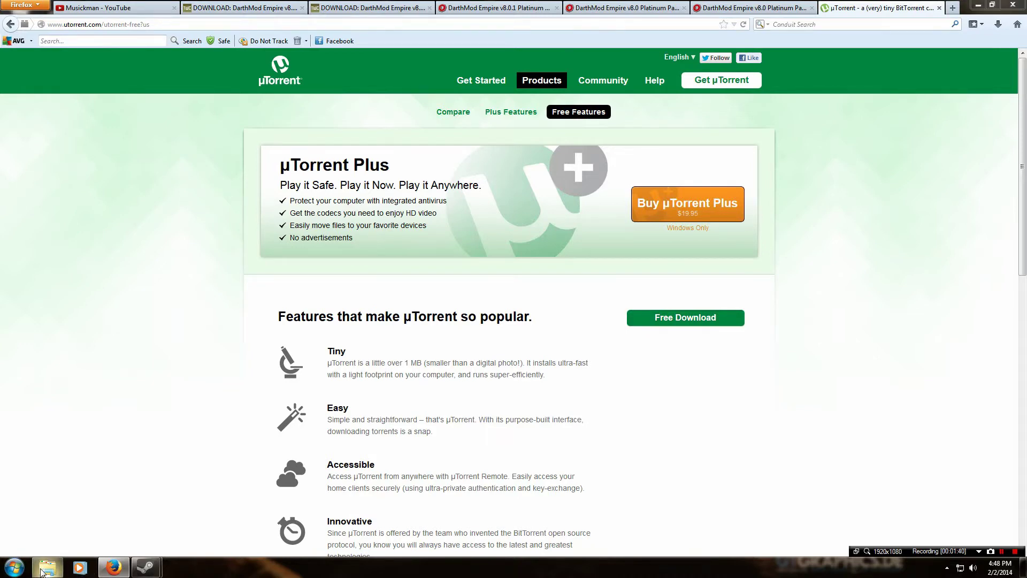
left_click(337, 397)
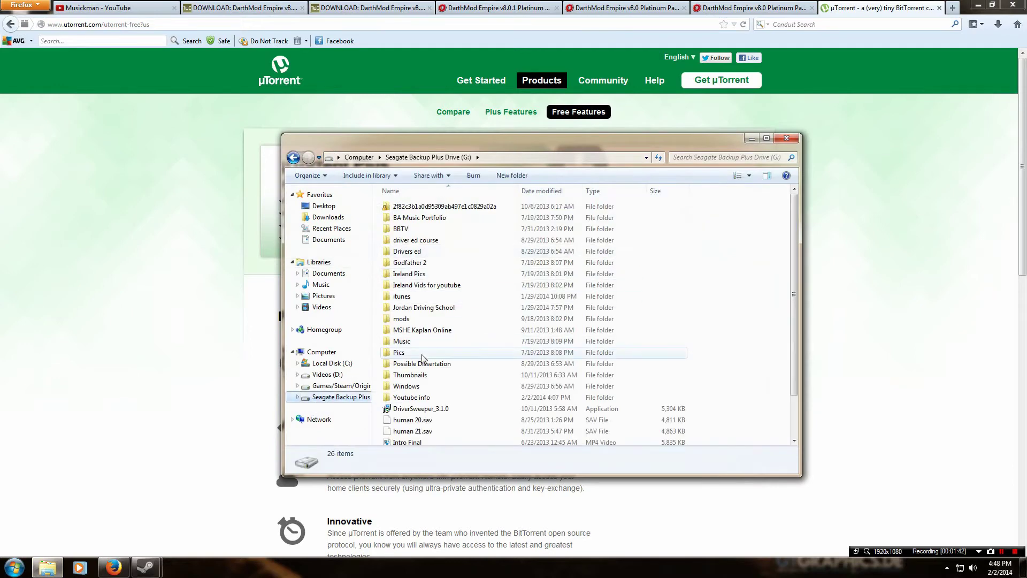
double_click(419, 320)
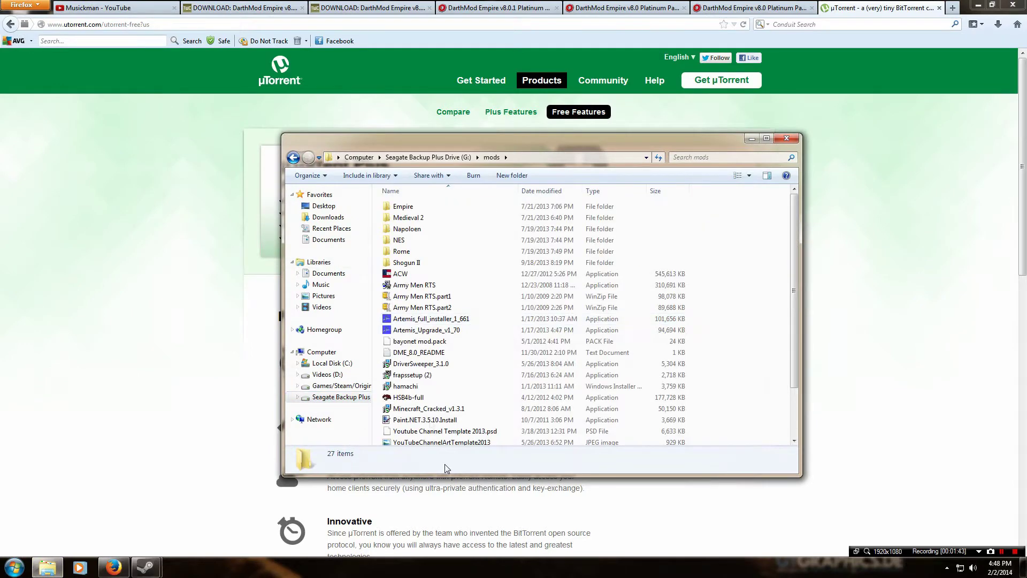
left_click(405, 207)
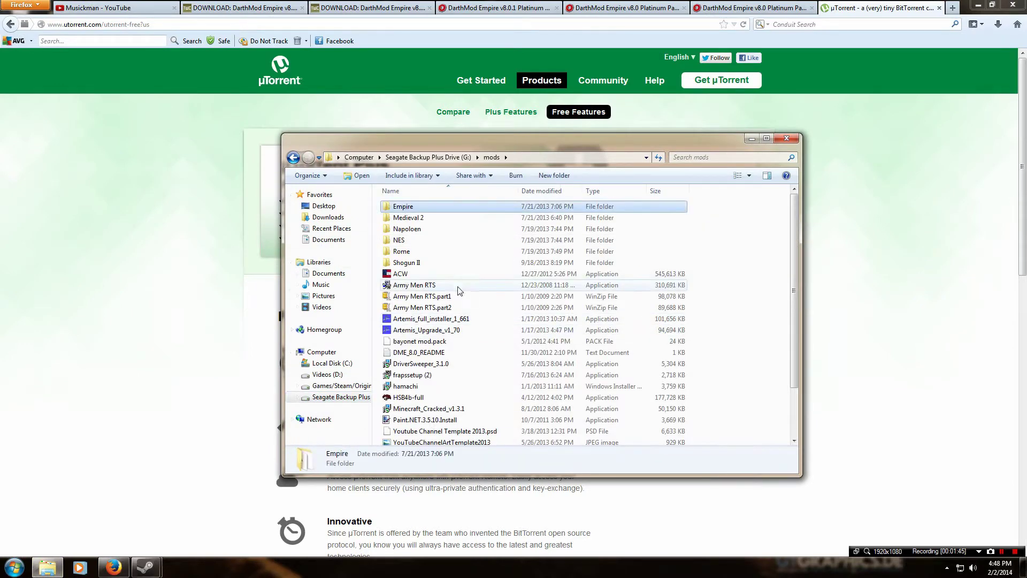
double_click(410, 206)
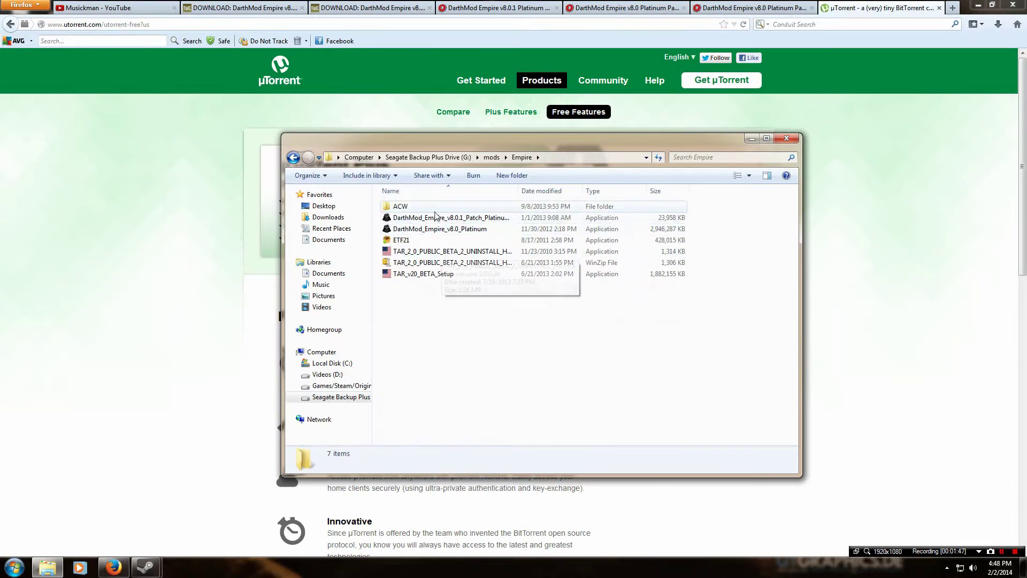
left_click(751, 139)
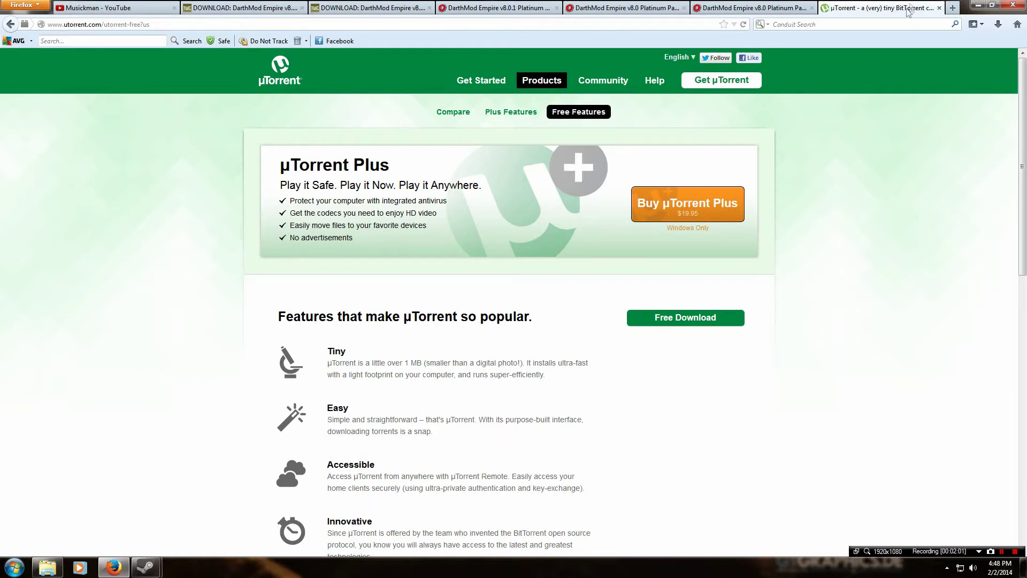
Step: Close the µTorrent tab, return to the v8.0 Platinum thread, and restore the Empire folder
left_click(938, 8)
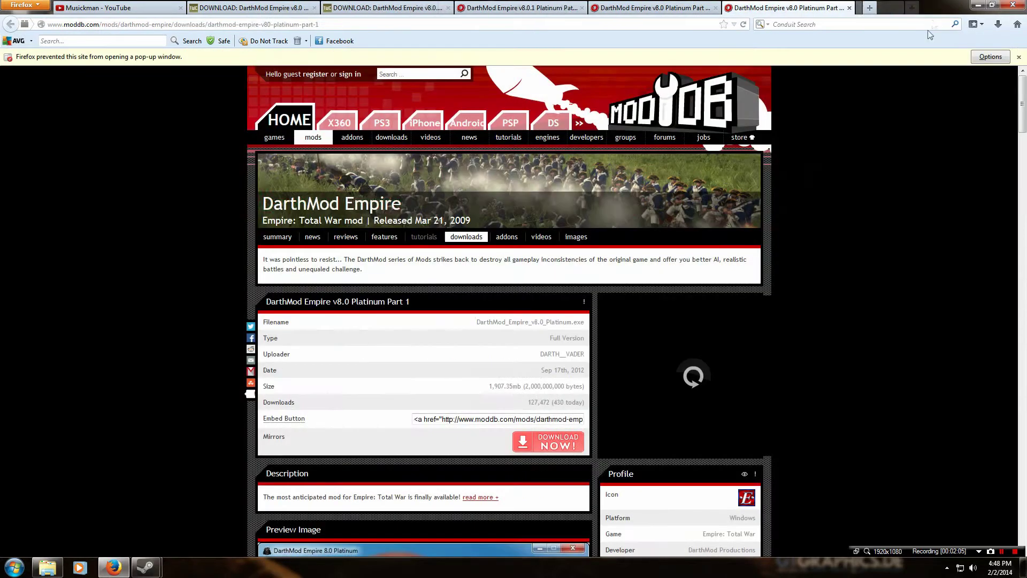
left_click(294, 5)
scroll(298, 316, "down", 5)
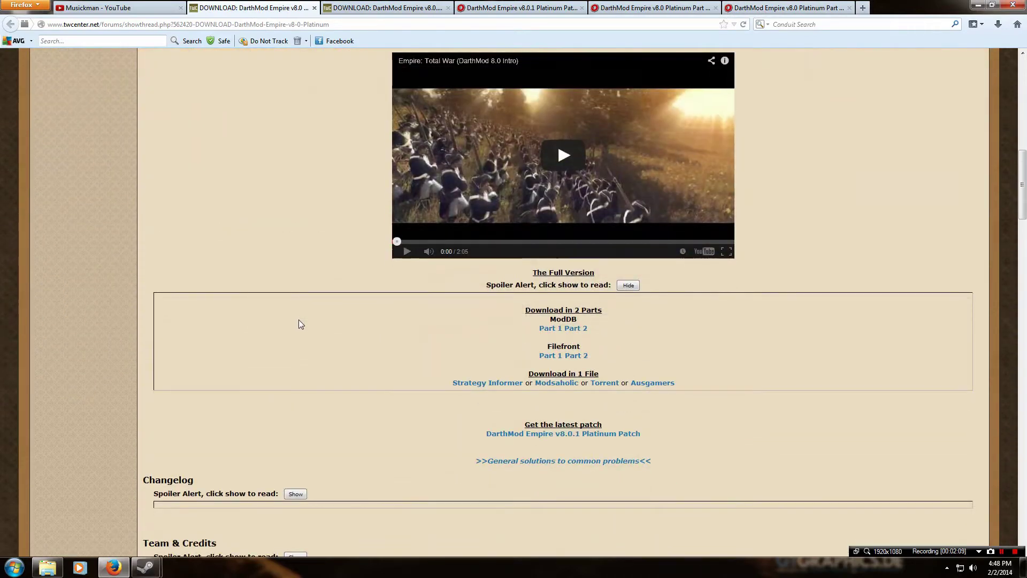
left_click(47, 567)
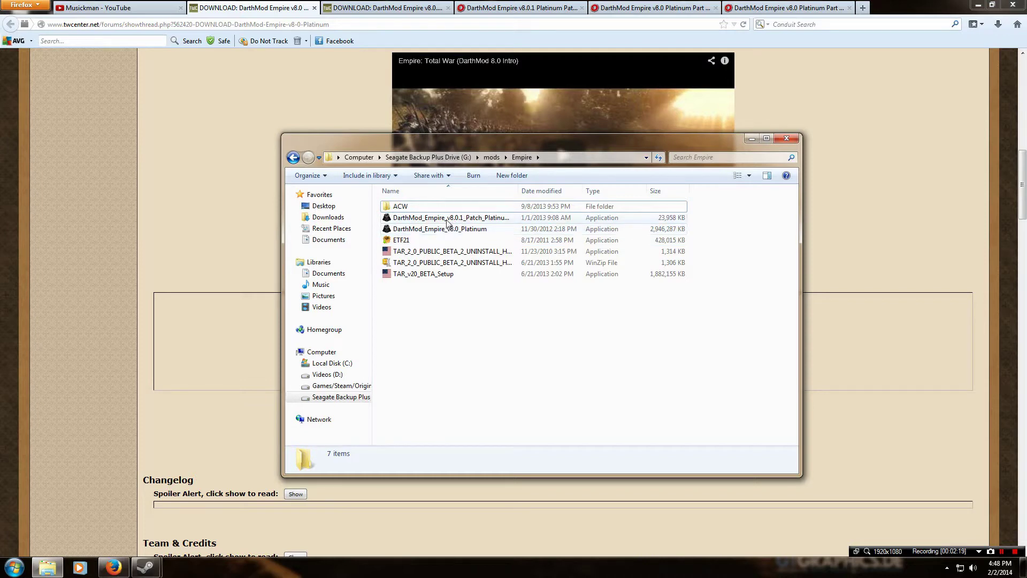
mouse_move(454, 225)
double_click(457, 230)
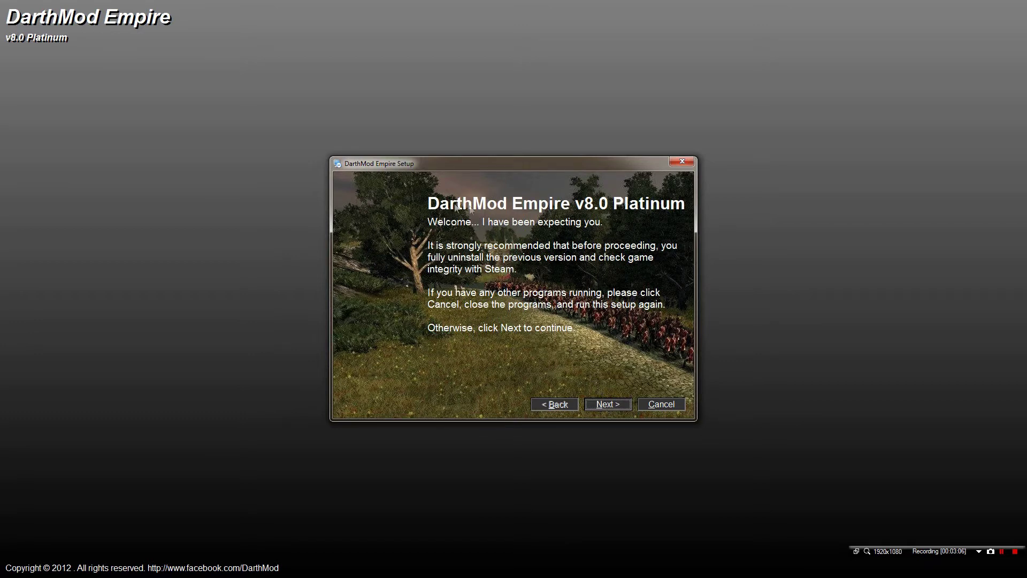
Step: Take the v8.0 Platinum setup through the licence to the install-folder page, then abort it
left_click(608, 403)
left_click(345, 366)
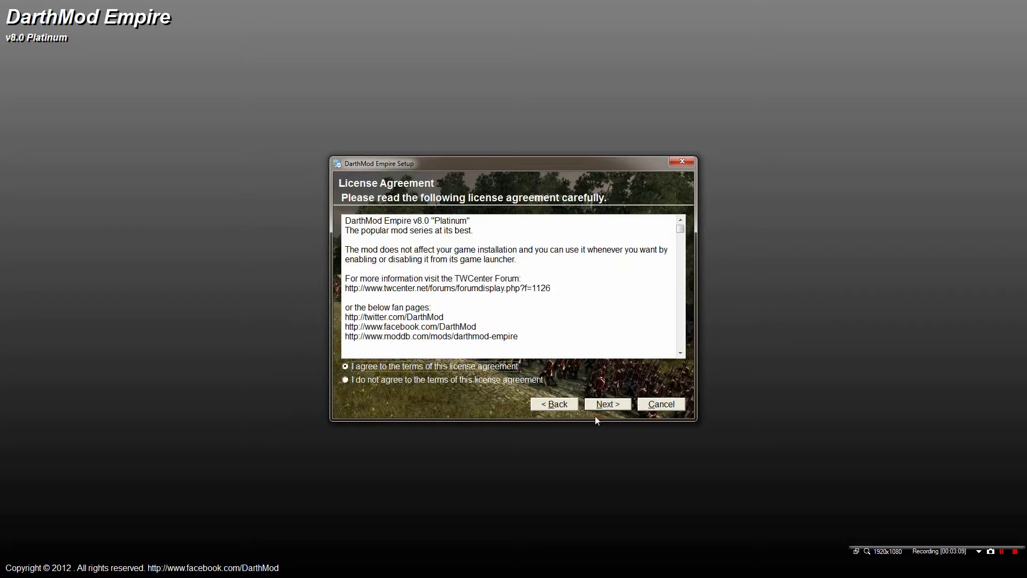
left_click(607, 404)
left_click_drag(545, 303, 203, 330)
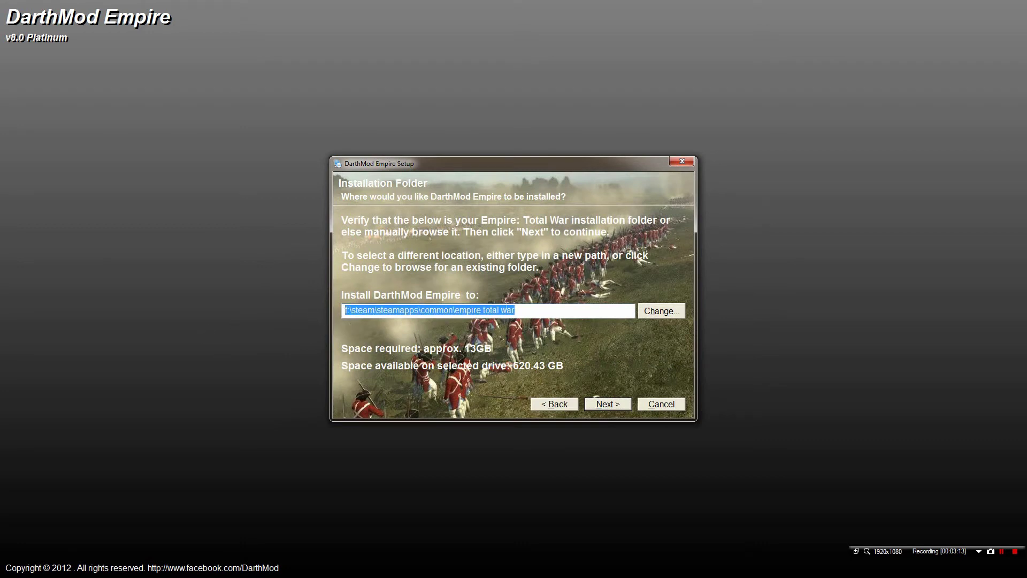
left_click(589, 311)
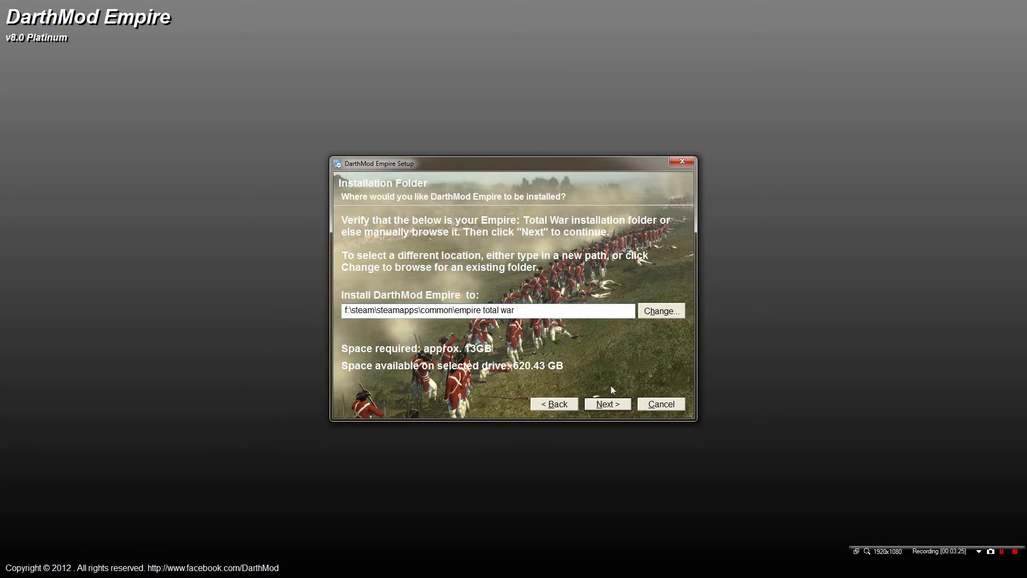
left_click(666, 406)
left_click(527, 317)
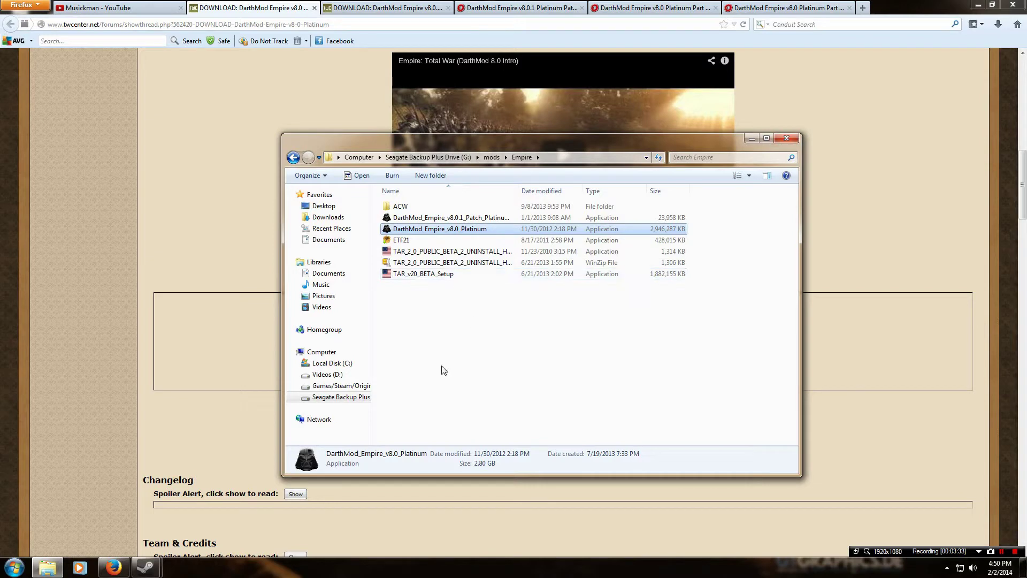
Step: Dismiss the v8.0.1 patch security warning without running it and switch to the v8.0.1 Patch thread
double_click(457, 218)
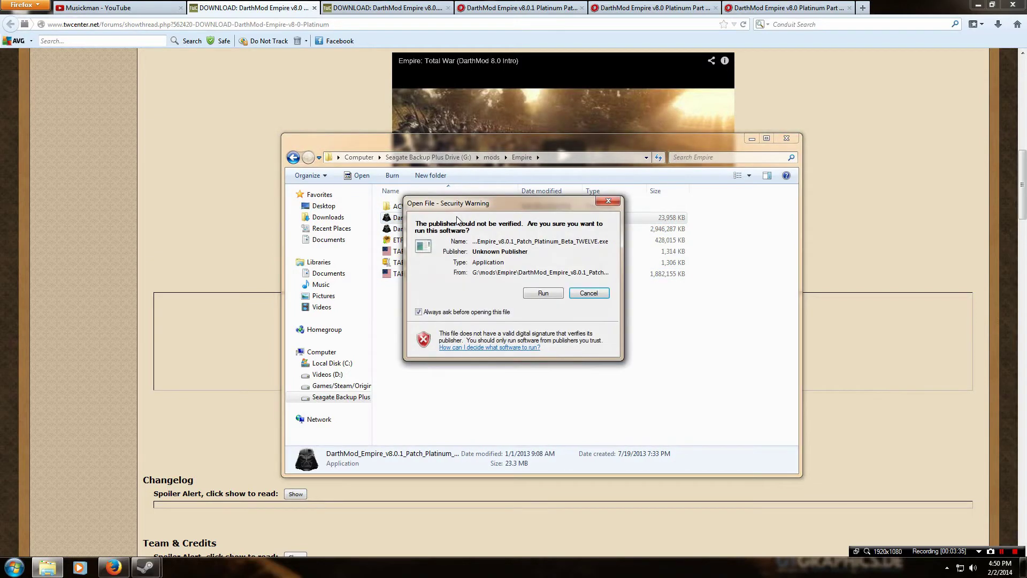
left_click(604, 202)
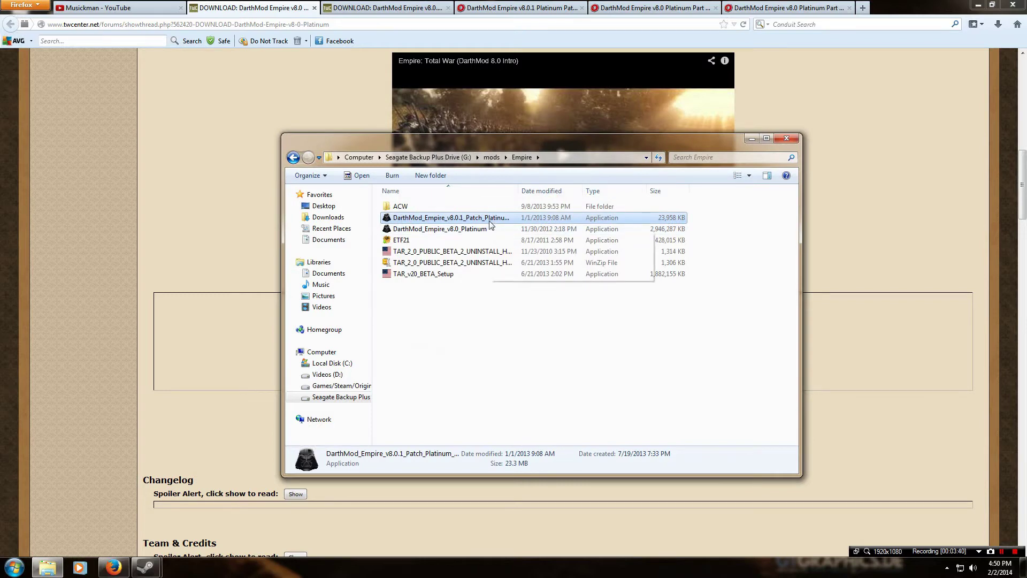
left_click_drag(516, 142, 354, 231)
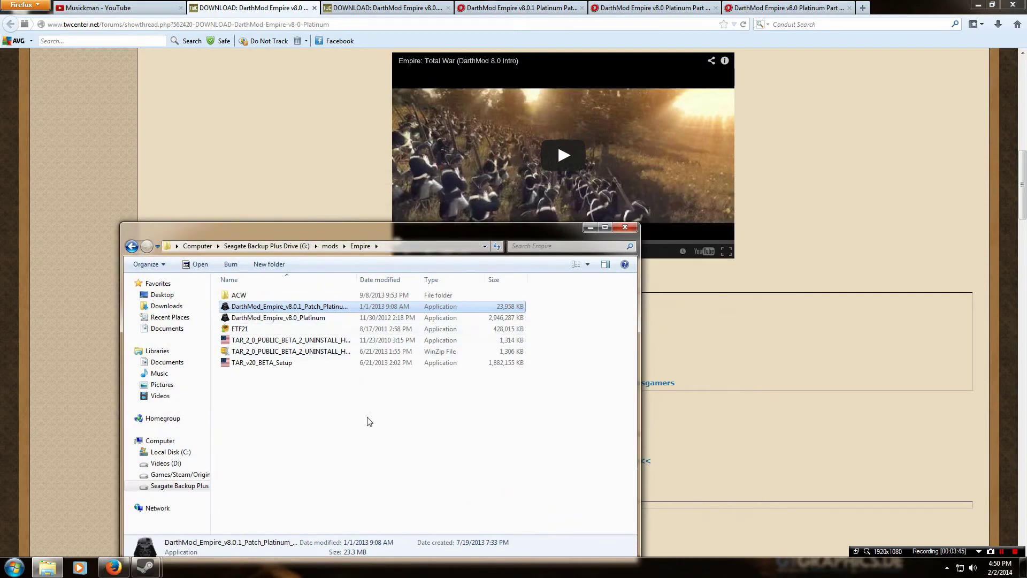
left_click(382, 5)
left_click(382, 5)
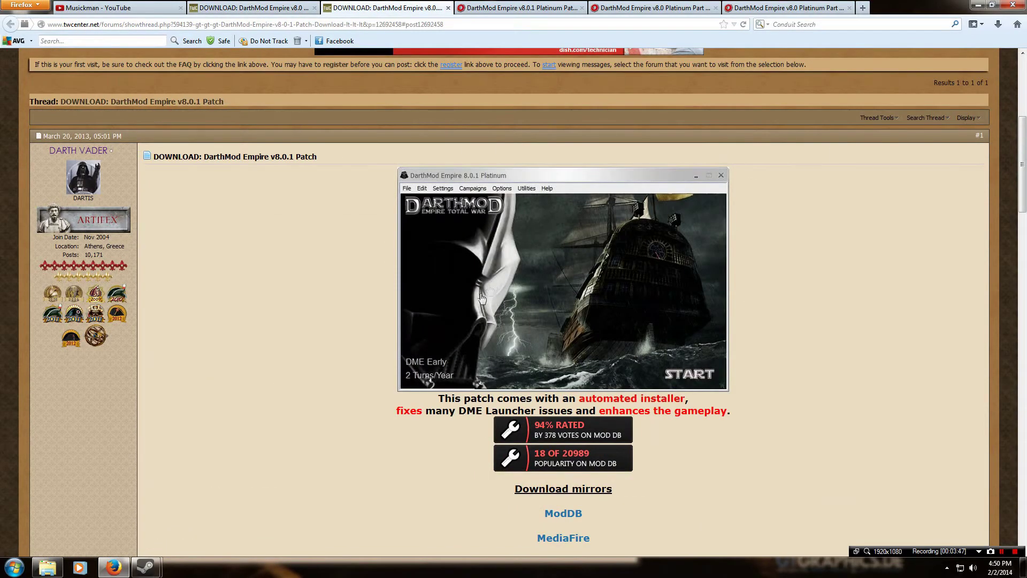
Step: Move through the forum tabs to ModDB's v8.0.1 Platinum Patch page and restore the Empire folder
scroll(584, 380, "down", 4)
scroll(584, 379, "up", 4)
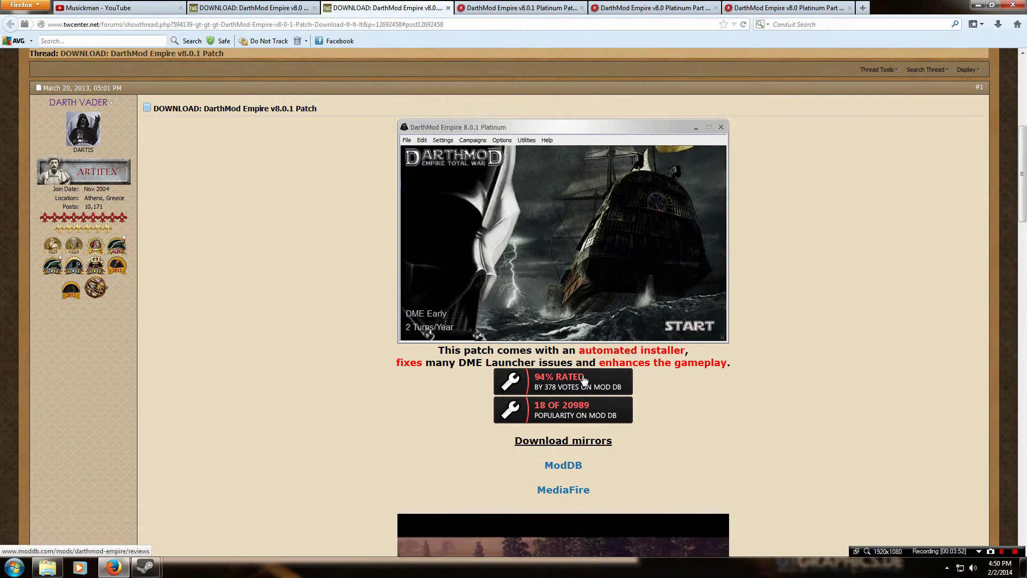
left_click(252, 7)
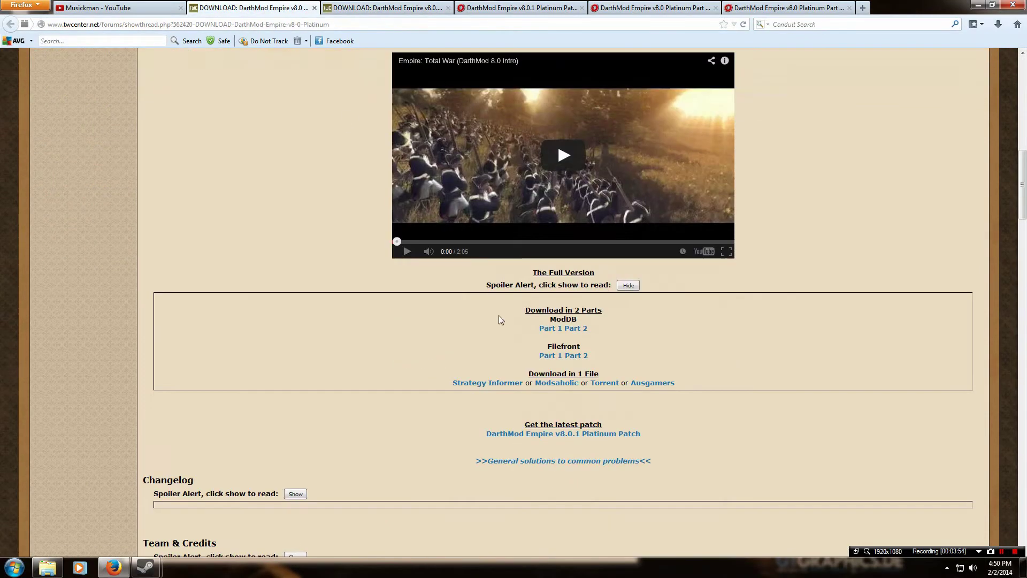
left_click(346, 7)
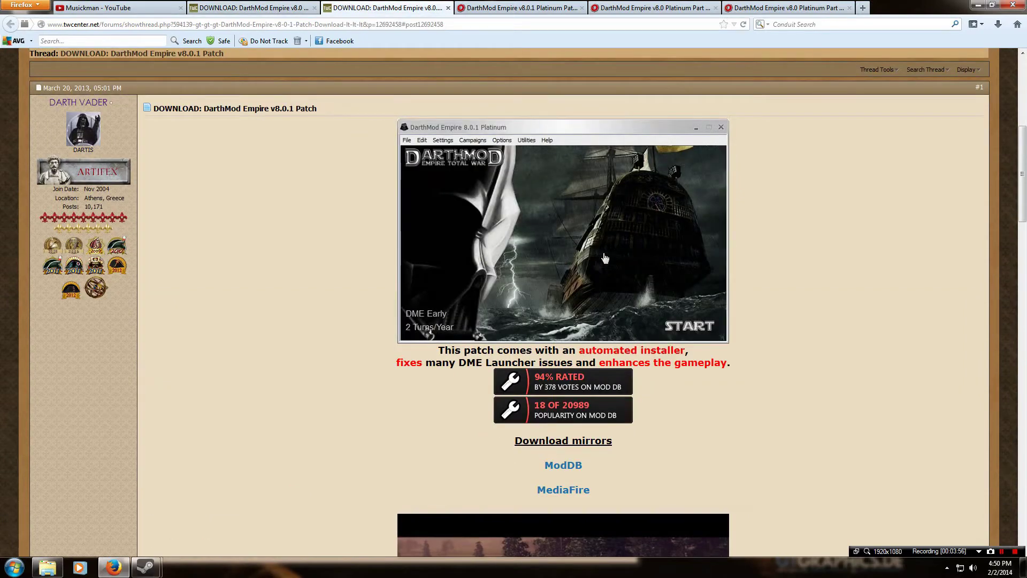
key("ctrl+Tab")
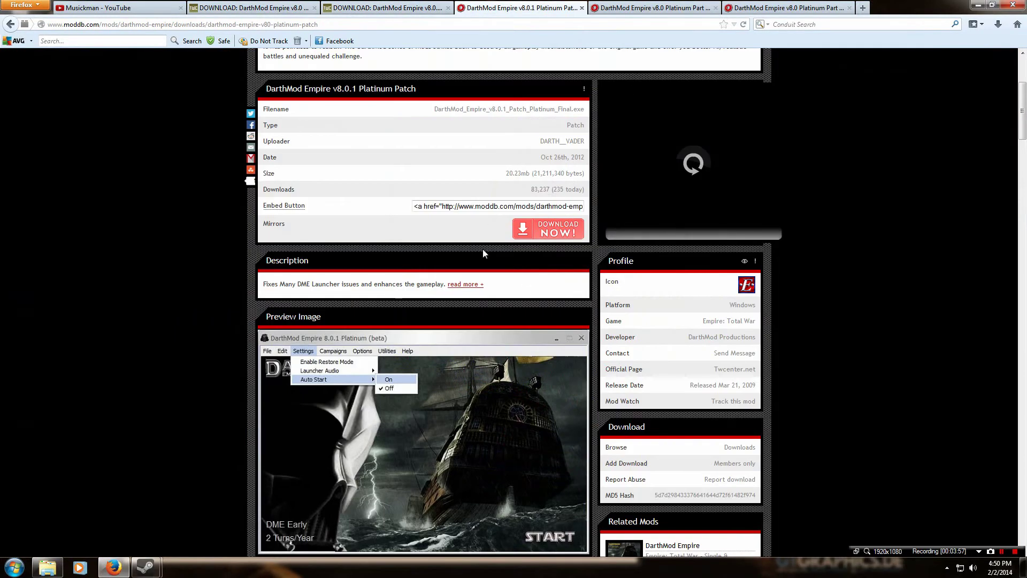
scroll(483, 246, "up", 3)
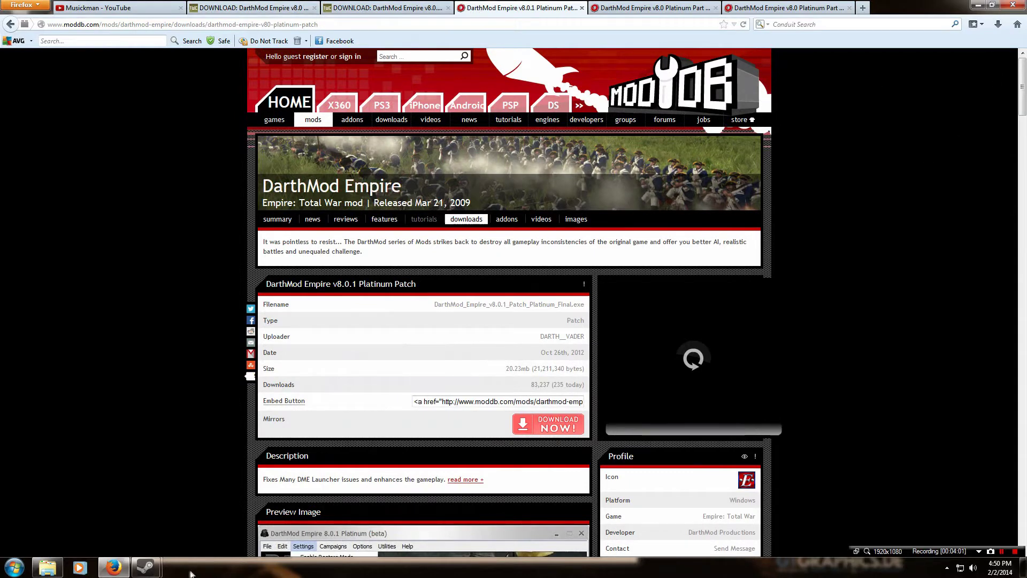
left_click(47, 567)
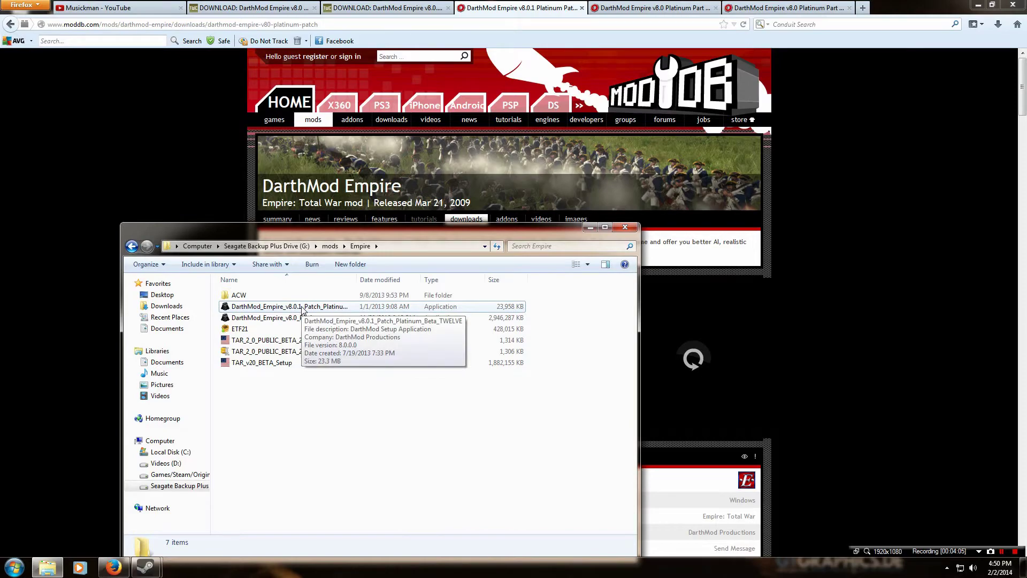
Step: Run the v8.0.1 patch installer, accept the licence, check the install path, then cancel and quit
double_click(302, 309)
left_click(527, 296)
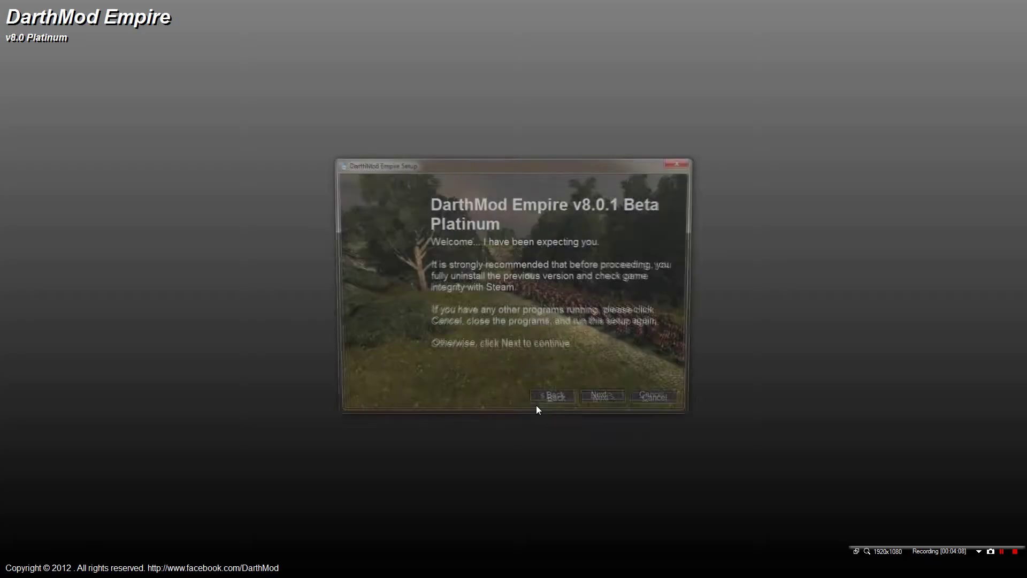
left_click(603, 404)
left_click(345, 366)
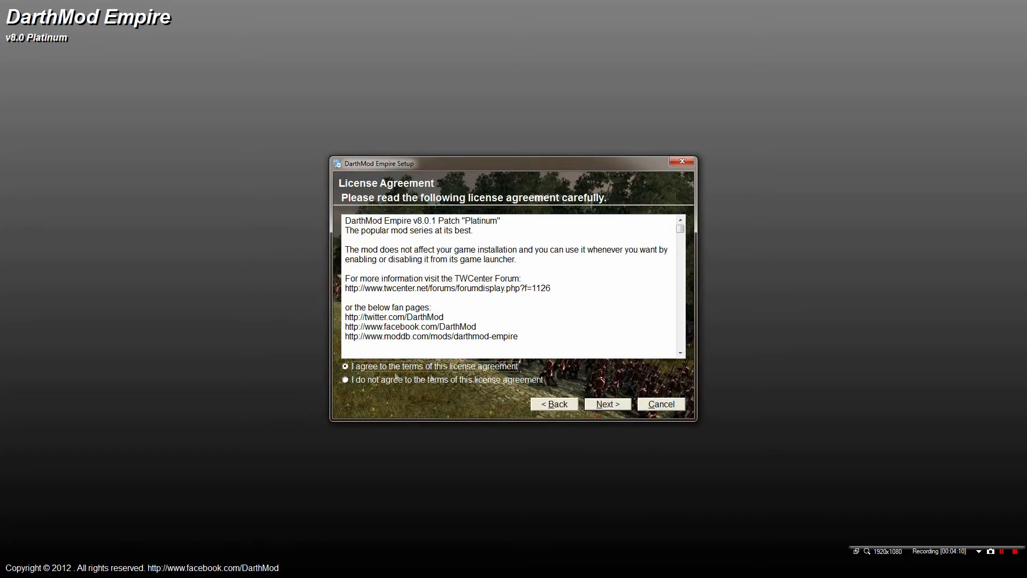
left_click(615, 404)
left_click_drag(513, 313, 16, 297)
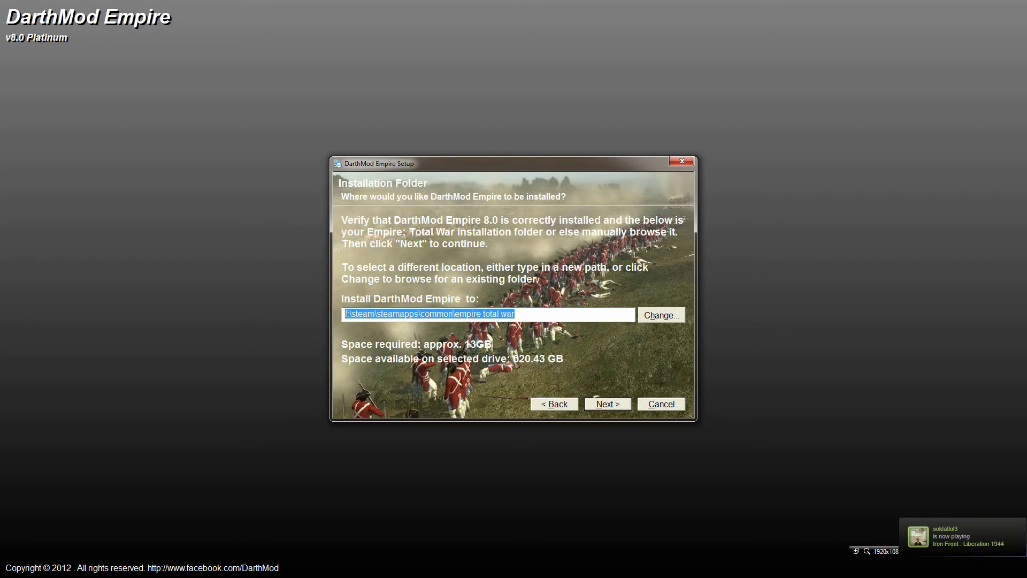
key("End")
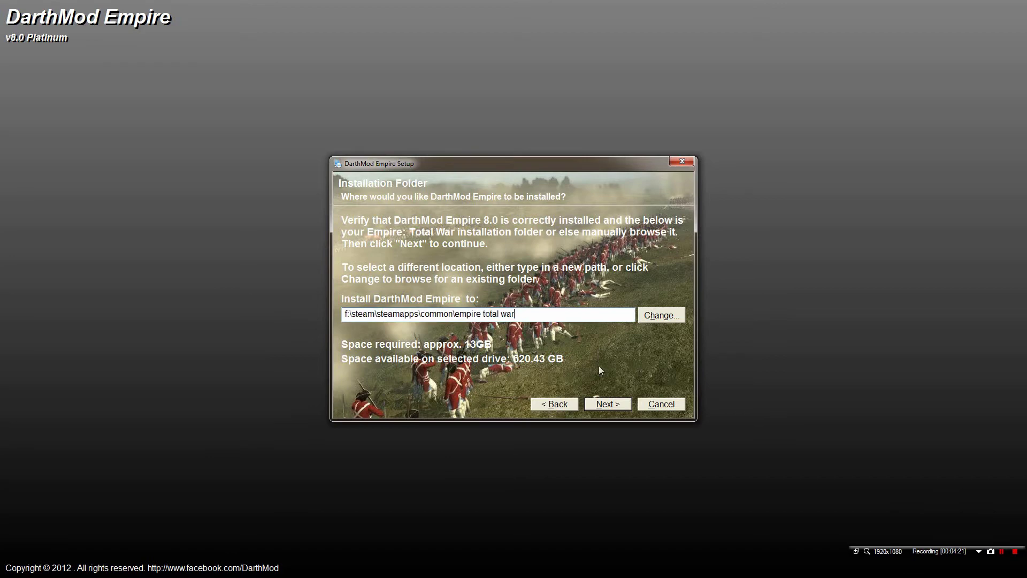
left_click(667, 408)
left_click(533, 317)
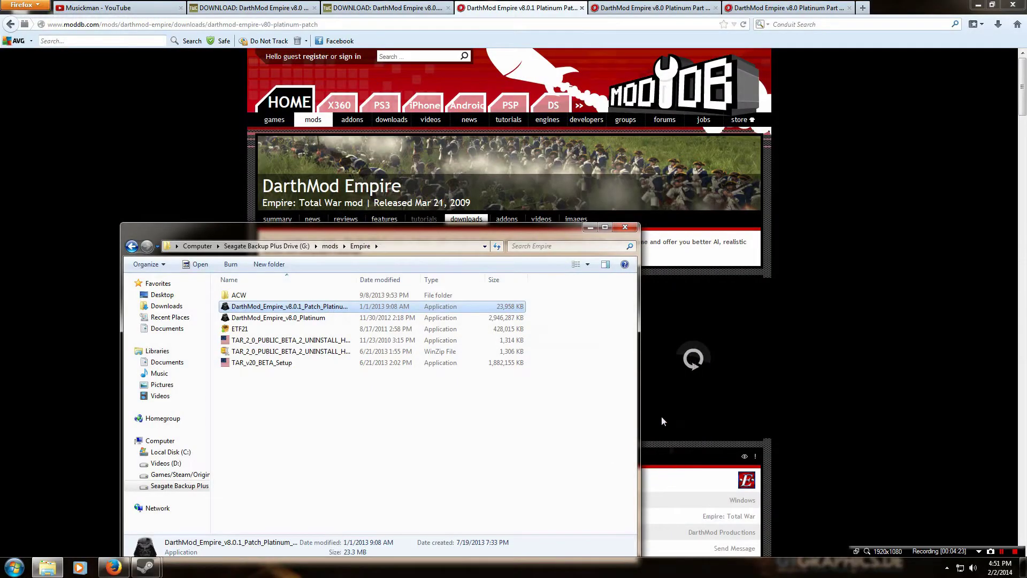
Step: Close the Empire folder and switch to ModDB's v8.0 Platinum Part 2 page (970.16mb)
left_click(624, 226)
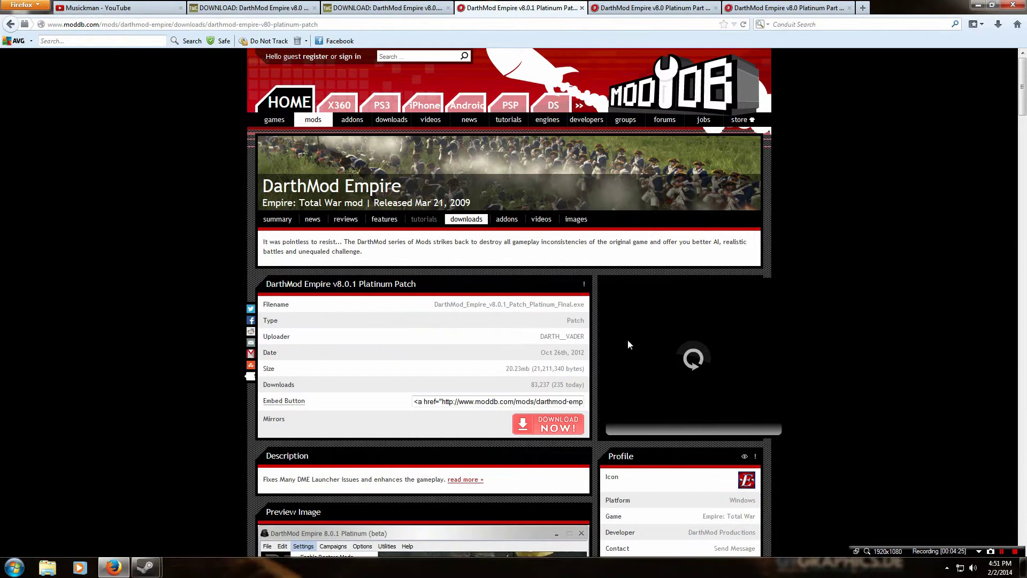
scroll(631, 342, "down", 3)
scroll(590, 426, "up", 3)
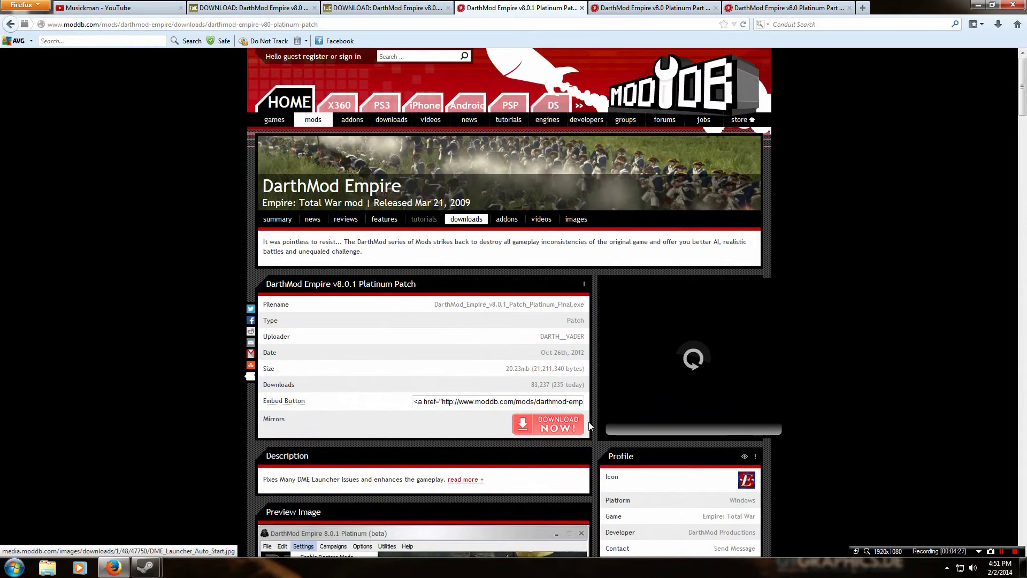
left_click(249, 7)
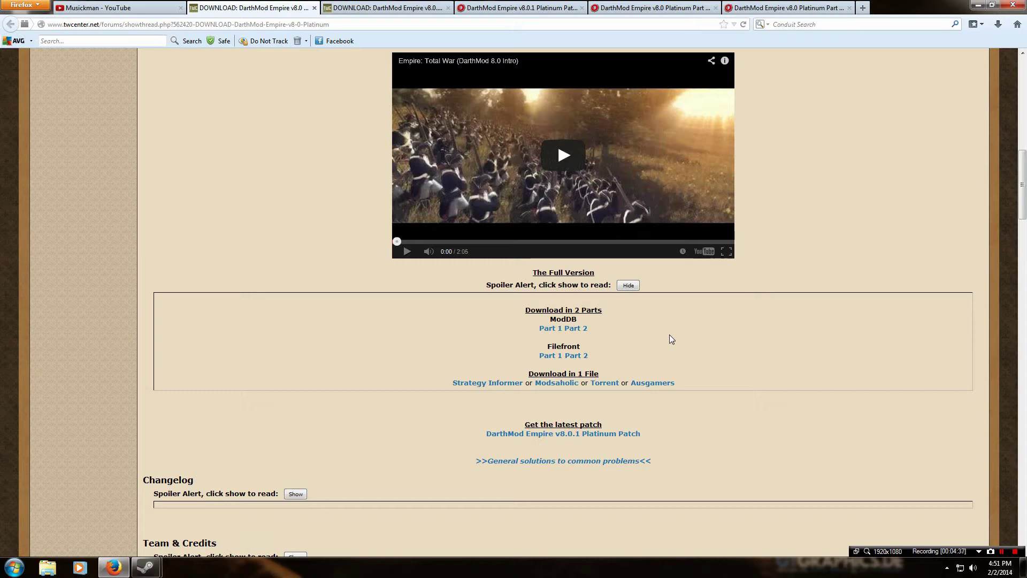
left_click(524, 7)
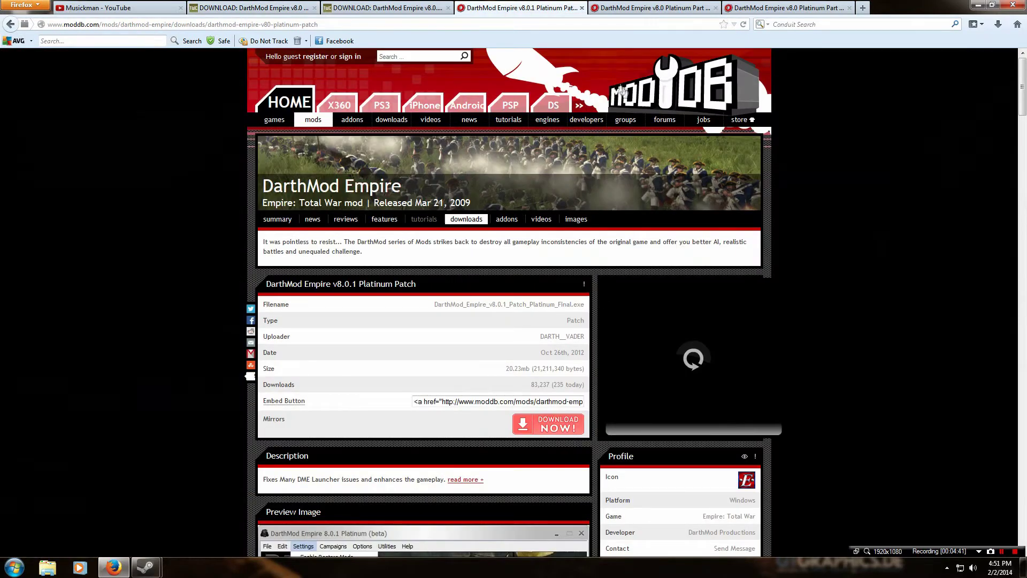
left_click(626, 8)
scroll(377, 319, "up", 8)
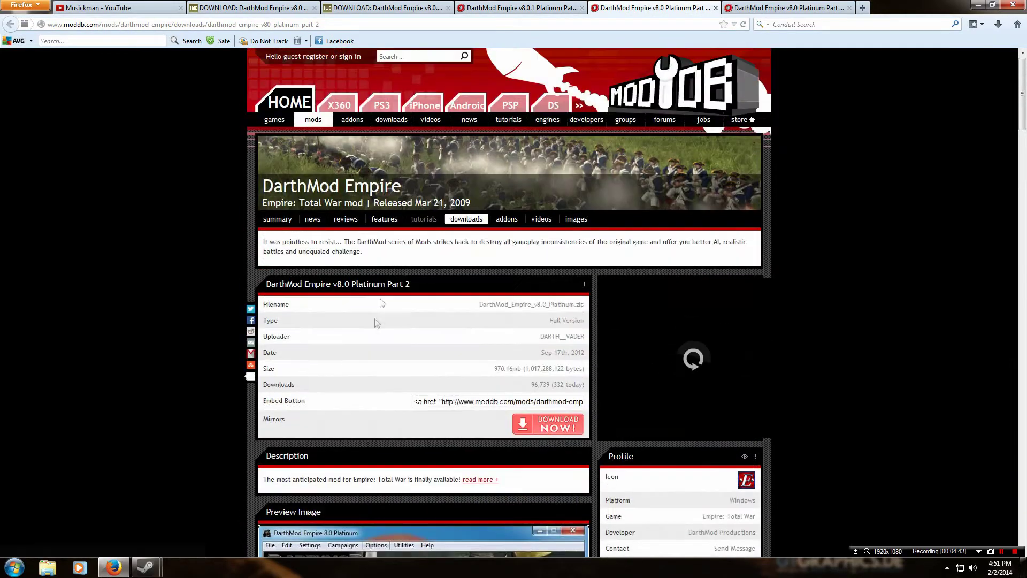
Step: Go to the v8.0 Platinum Part 1 page and check the canceled DarthMod_Empire_v8.0_Platinum.exe in Downloads
key("ctrl+Tab")
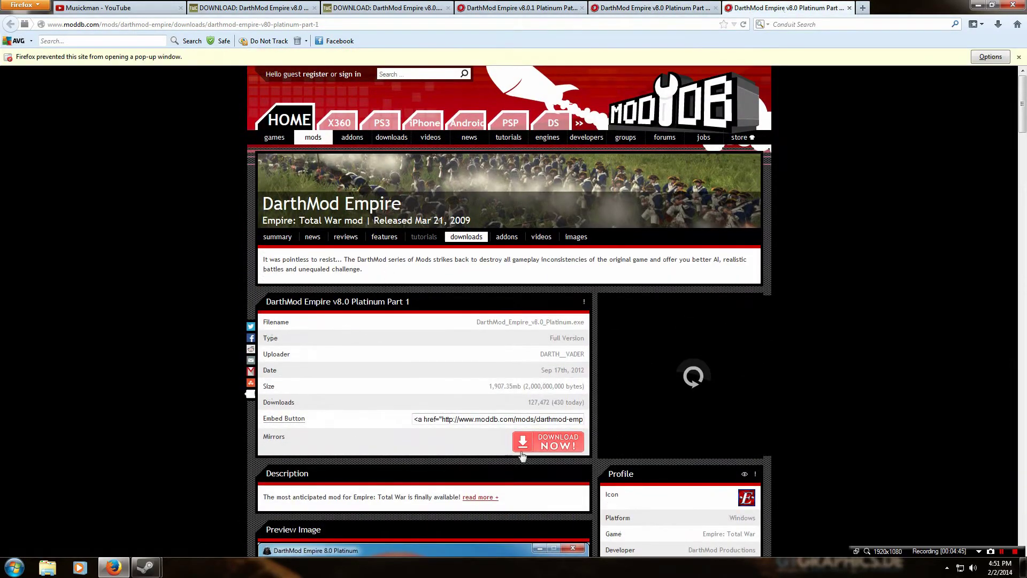
left_click(997, 24)
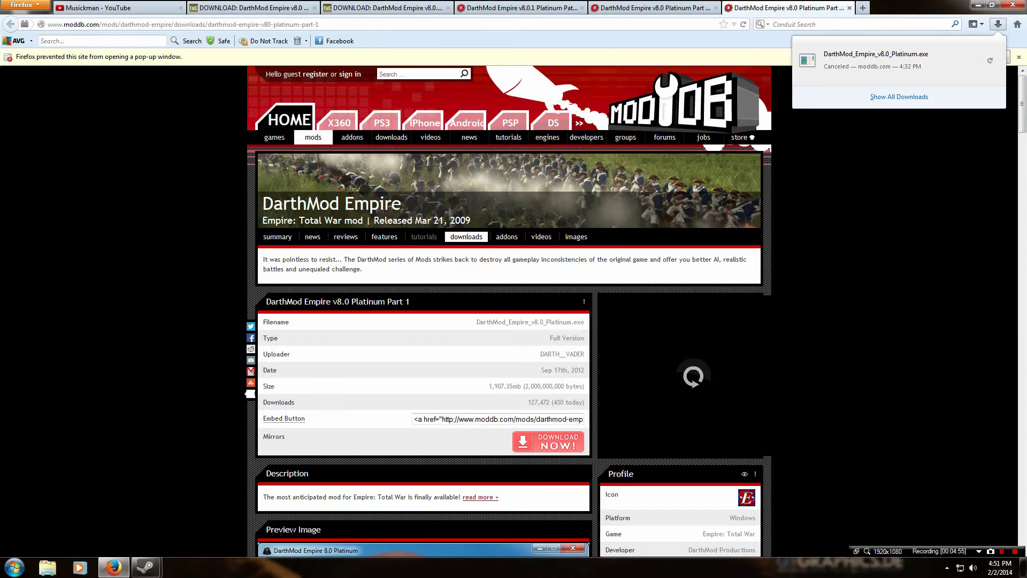
left_click(586, 326)
left_click_drag(588, 324, 474, 323)
left_click(428, 351)
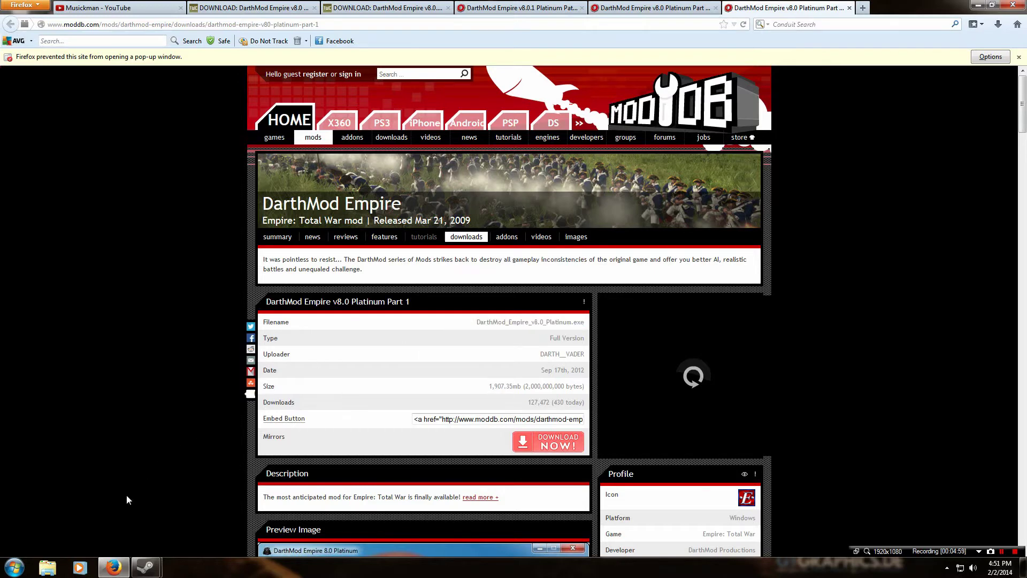
Step: Open the mods folder on the Seagate Backup Plus (G:) drive in Explorer
left_click(48, 567)
left_click(187, 476)
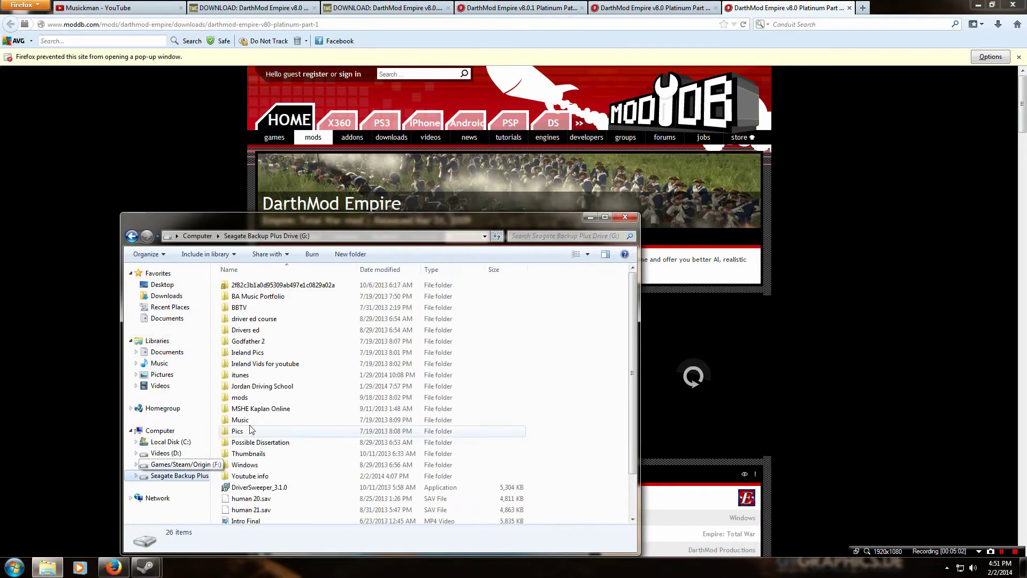
double_click(252, 399)
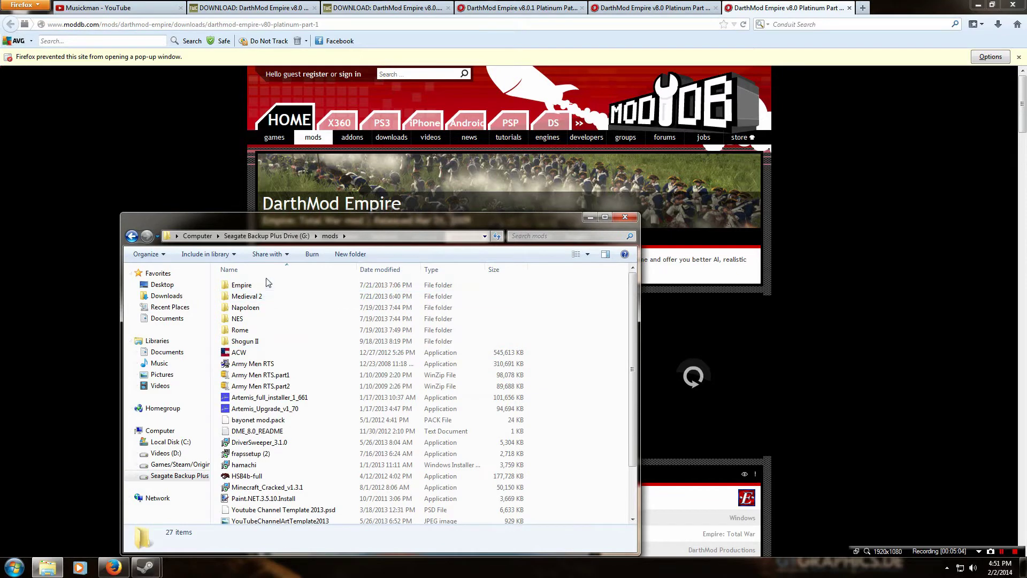
Step: Close the folder and select the DarthMod_Empire_v8.0_Platinum.zip file name on the Part 2 page
left_click(648, 292)
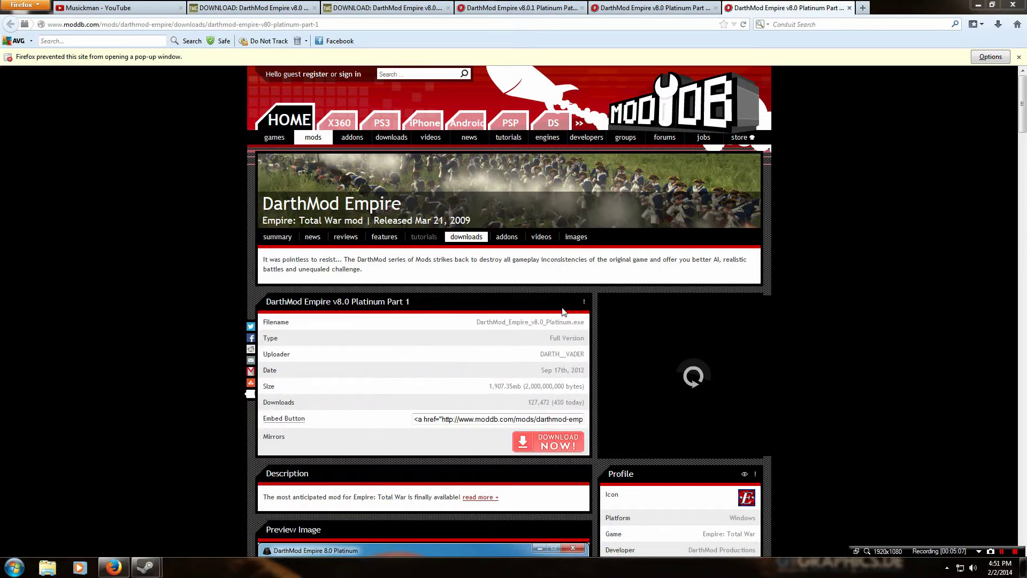
left_click(650, 8)
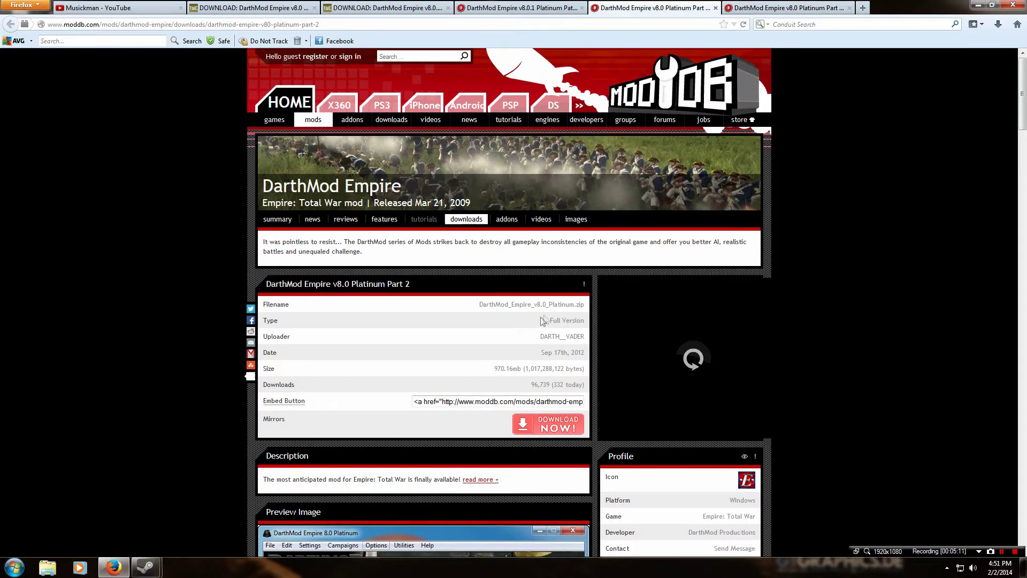
left_click_drag(585, 304, 456, 316)
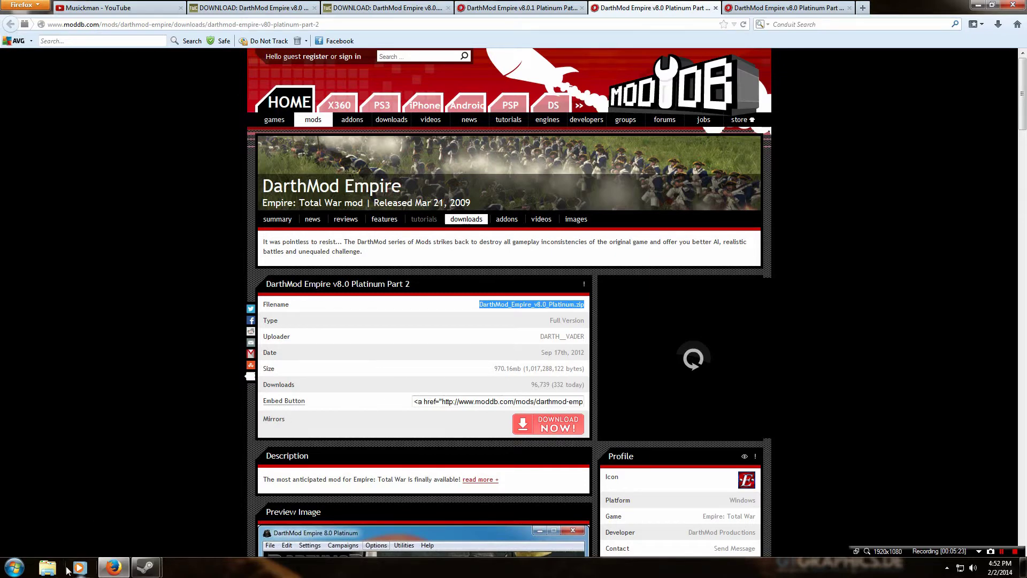
left_click(48, 567)
left_click(166, 453)
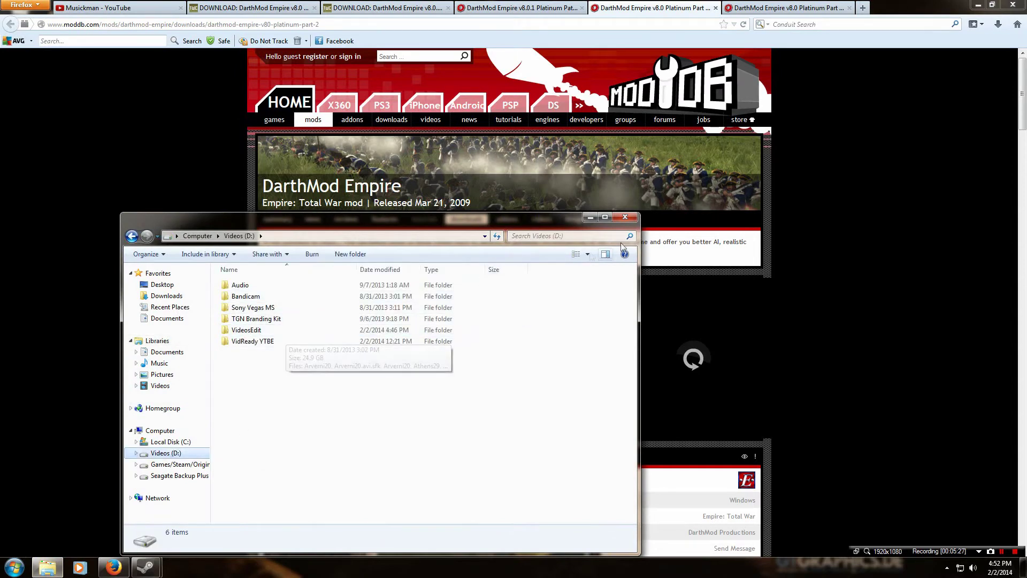
left_click(624, 216)
left_click(47, 567)
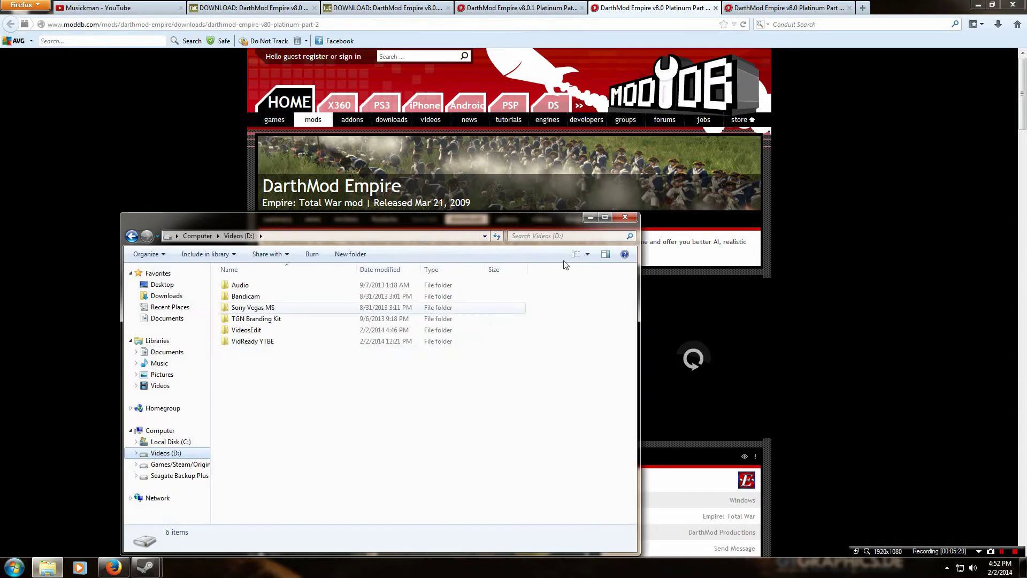
left_click(624, 216)
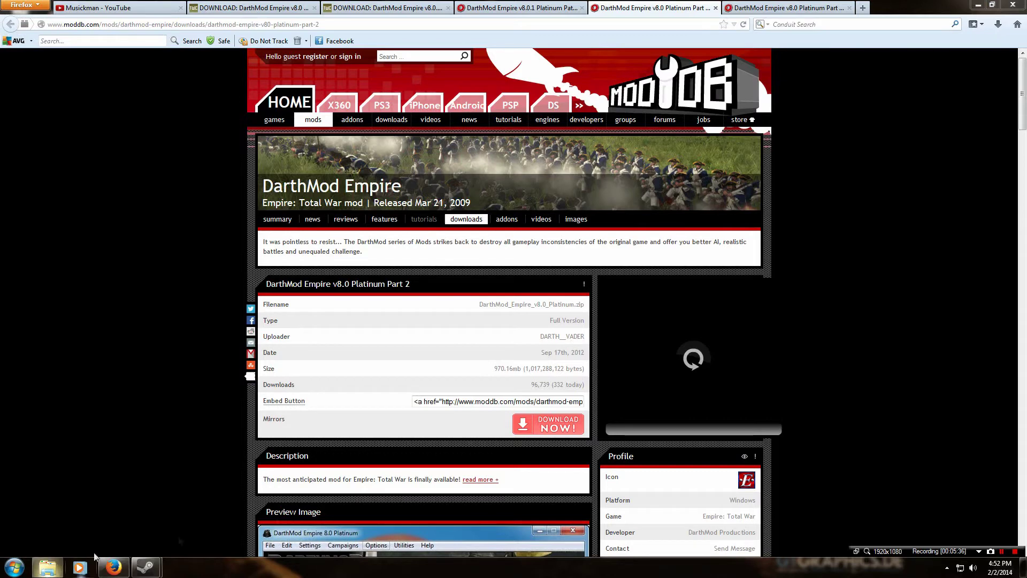
left_click(48, 567)
left_click(165, 452)
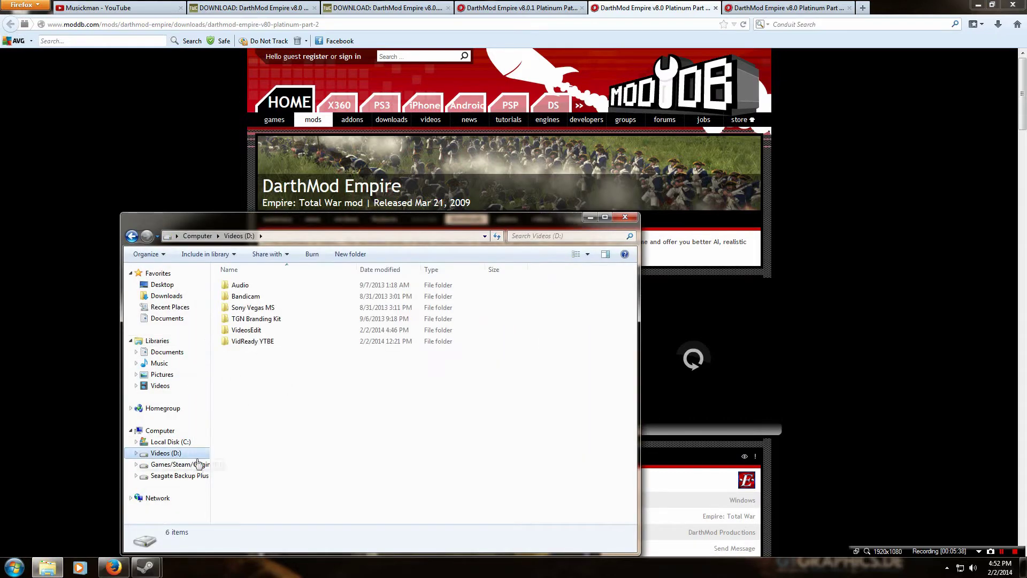
left_click(179, 475)
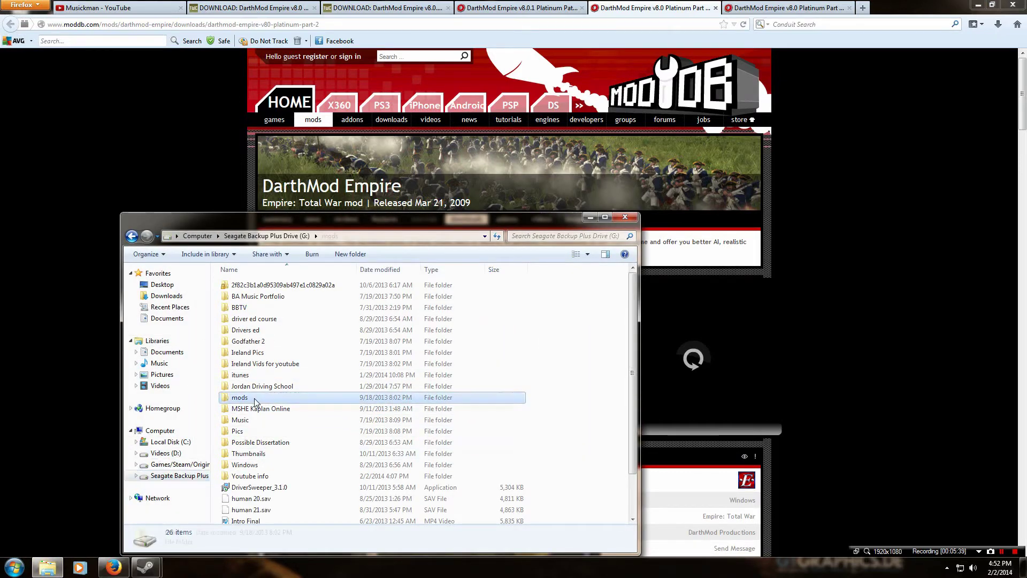
double_click(255, 398)
double_click(266, 285)
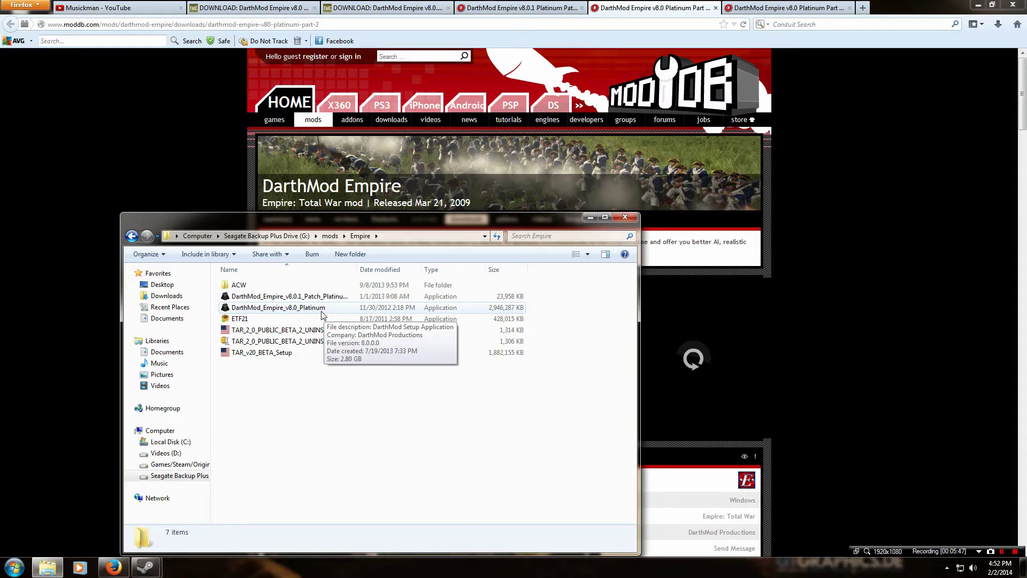
left_click(998, 24)
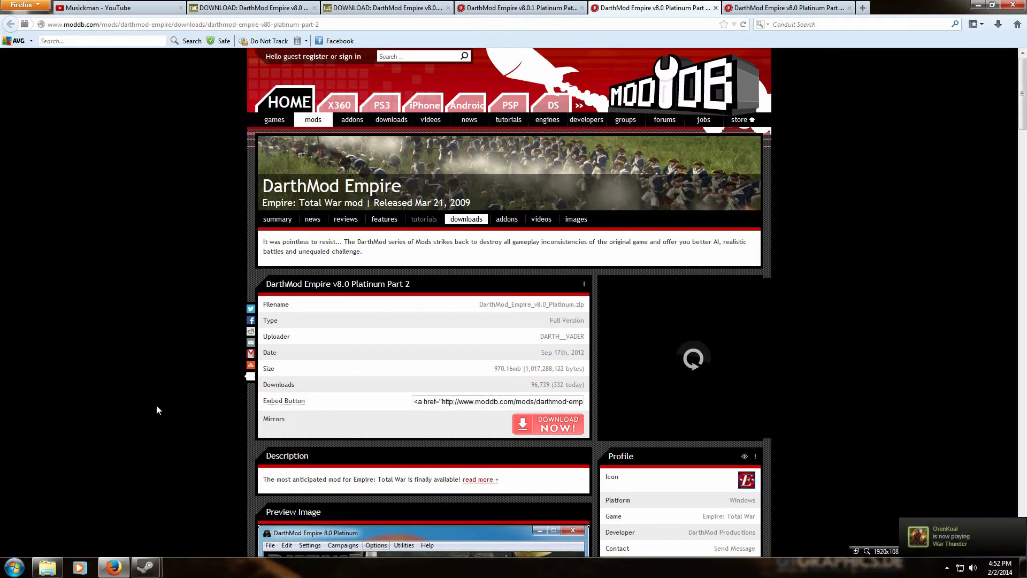
Step: Look over the v8.0.1 Platinum Patch download page
left_click(519, 7)
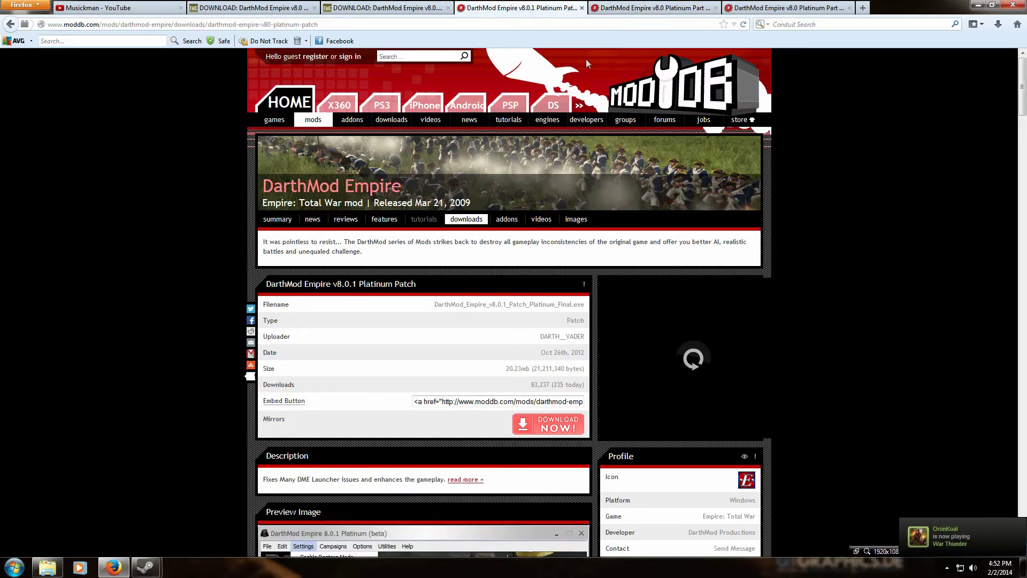
left_click(735, 7)
left_click(519, 8)
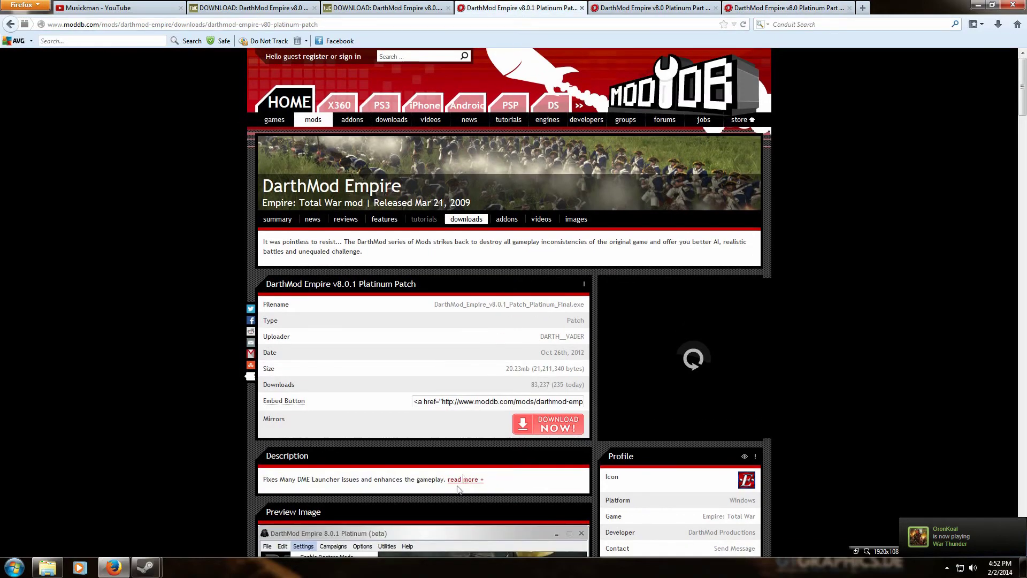
scroll(458, 494, "down", 1)
scroll(458, 493, "down", 5)
scroll(240, 455, "up", 4)
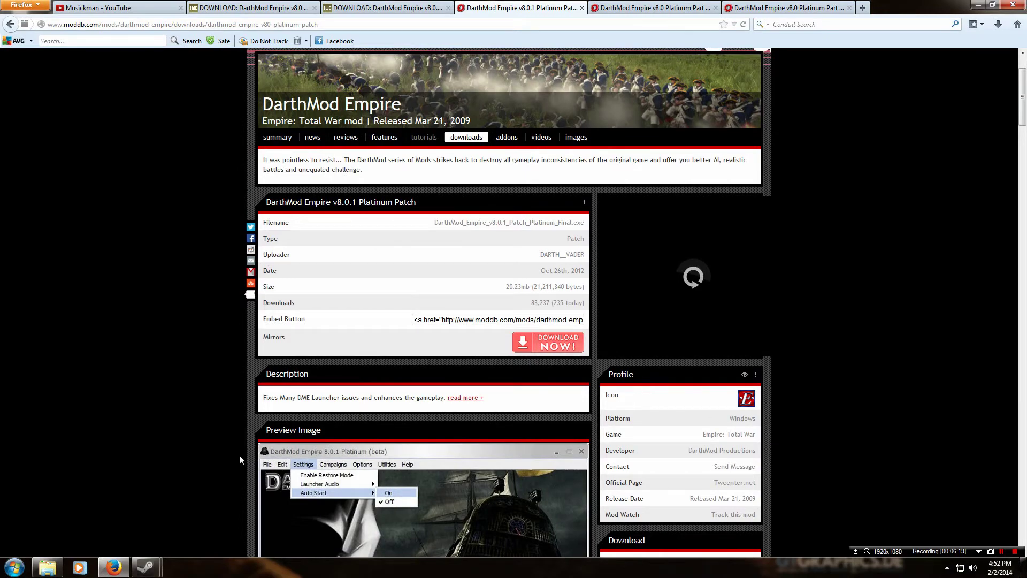
scroll(236, 459, "down", 3)
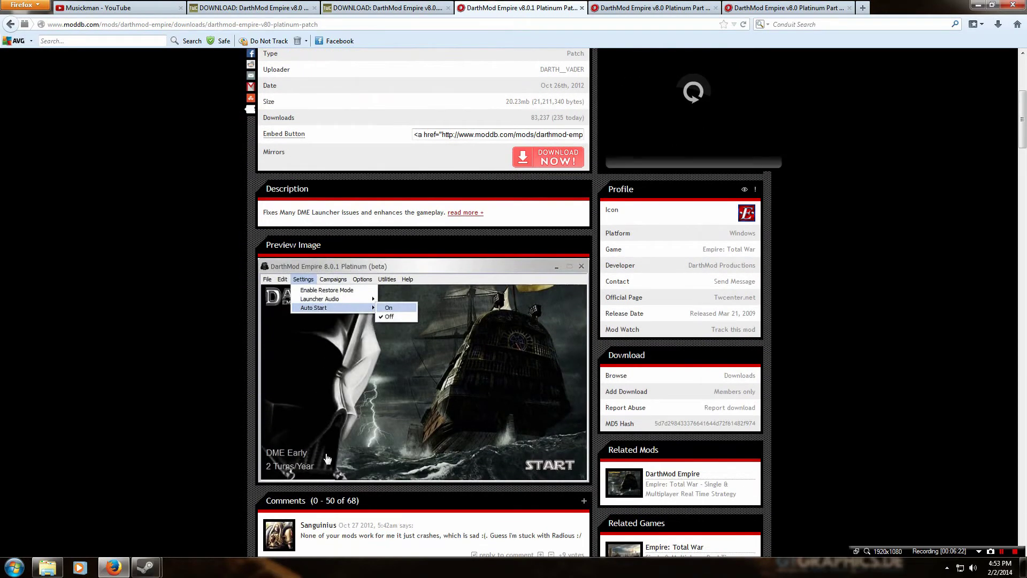
Step: Go to the v8.0 Platinum Part 1 page and enlarge its launcher preview screenshot
left_click(676, 7)
left_click(793, 6)
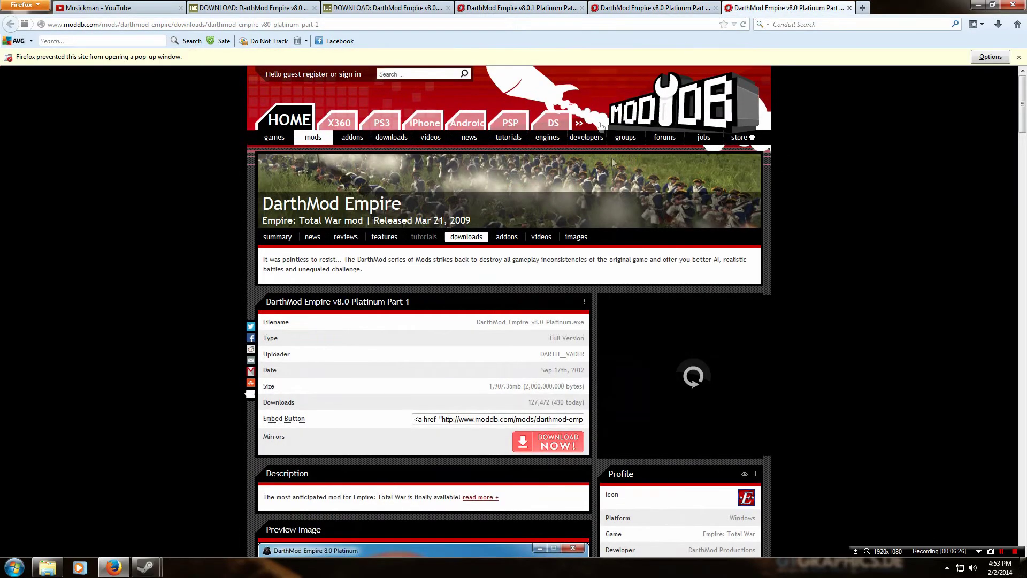
scroll(608, 312, "down", 3)
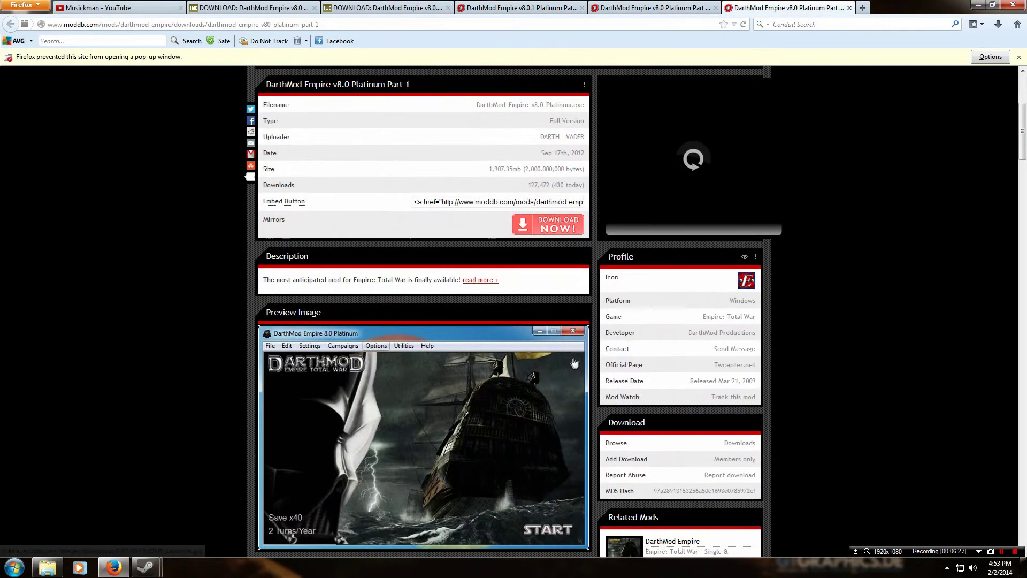
left_click(511, 398)
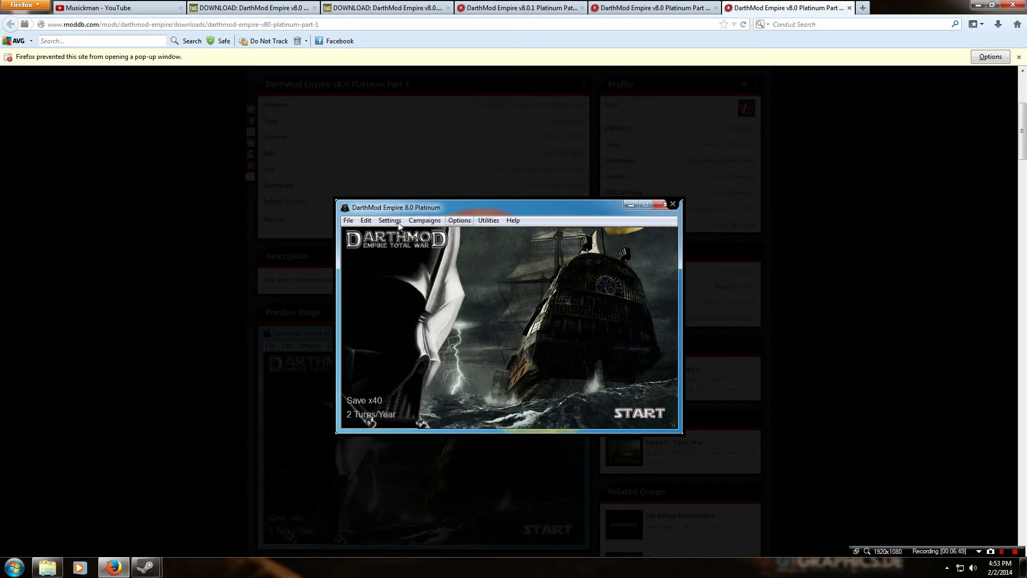
Step: Glance at the patch and Part 2 pages, close the Part 1 preview, and minimize Firefox
key("ctrl+Page_Up")
key("ctrl+Page_Up")
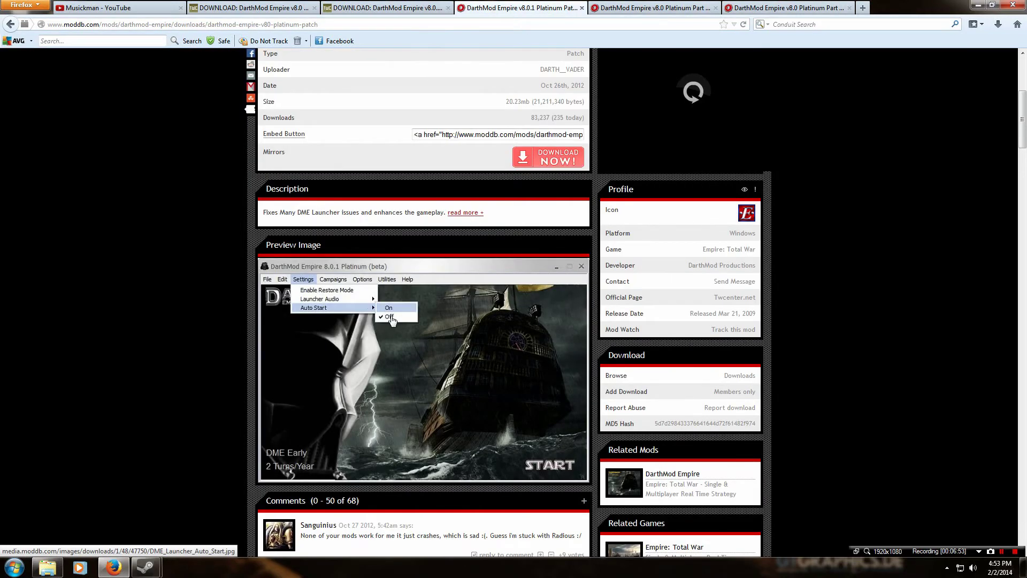
left_click(676, 7)
left_click(781, 7)
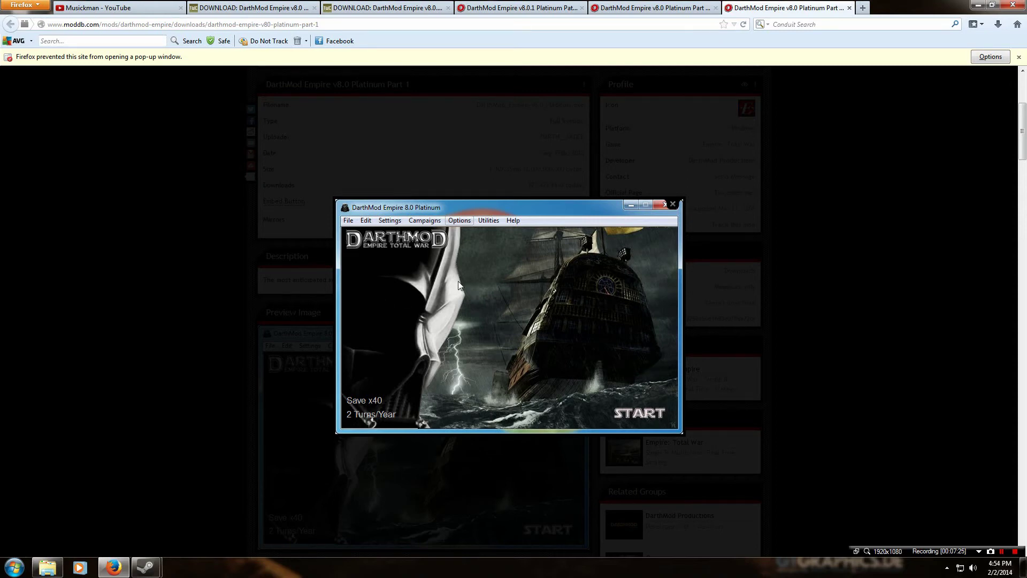
left_click(673, 205)
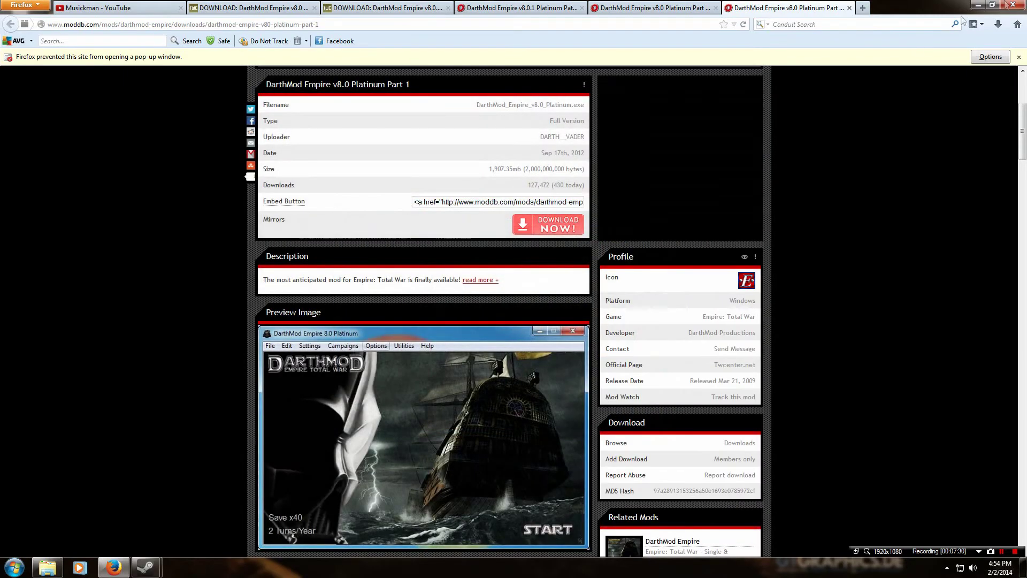
left_click(113, 567)
Step: Show the Empire: Total War page in the Steam library
mouse_move(140, 571)
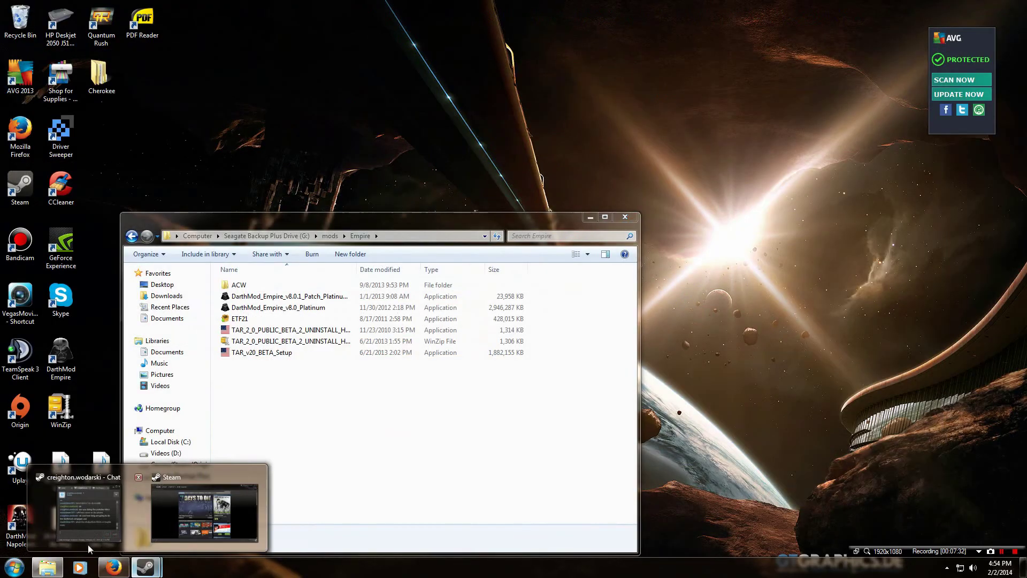
left_click(87, 544)
left_click(127, 37)
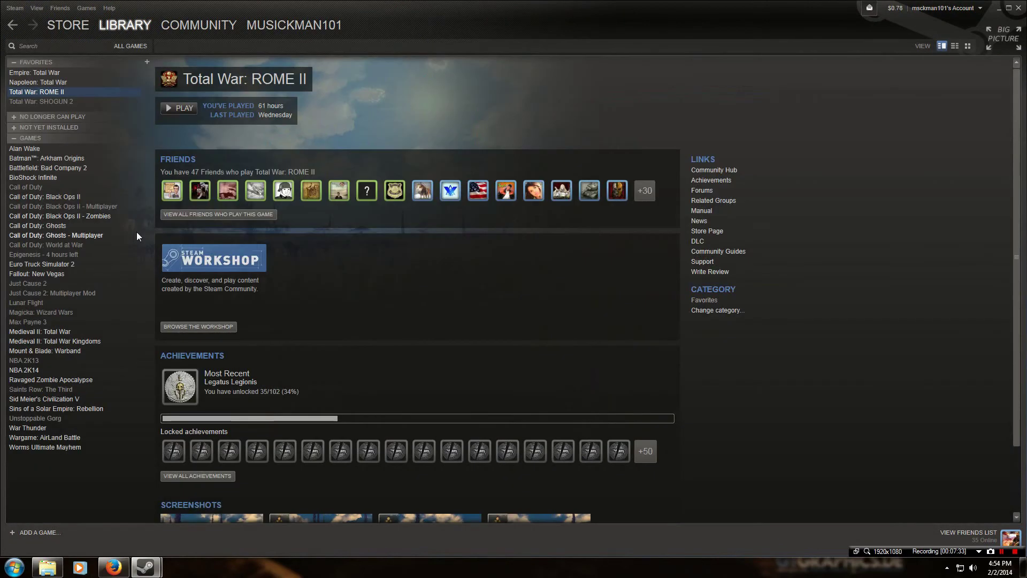
left_click(53, 74)
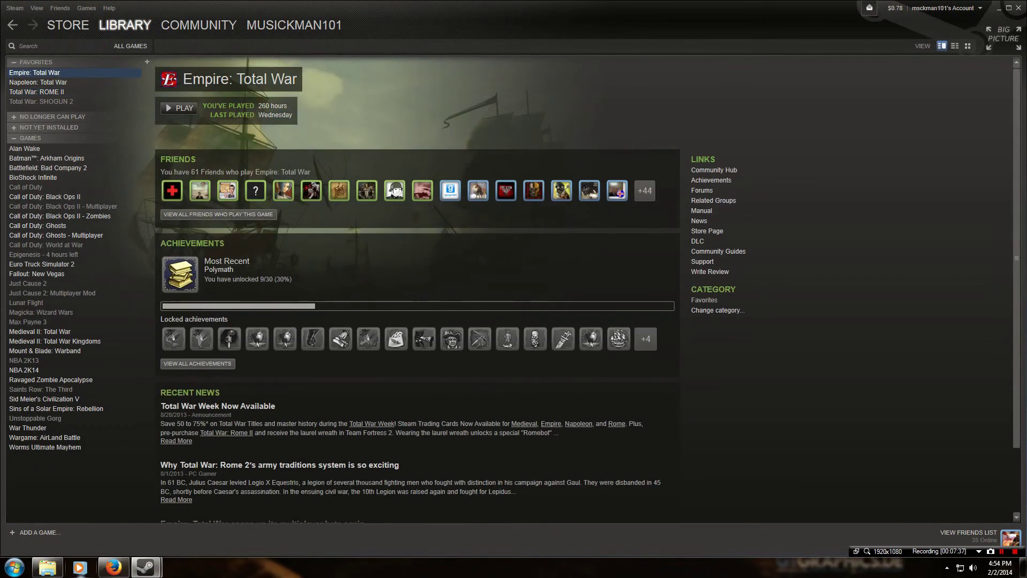
Step: Close the Part 1 tab, minimize Steam and the mods\Empire folder, and launch DarthMod Empire
left_click(113, 567)
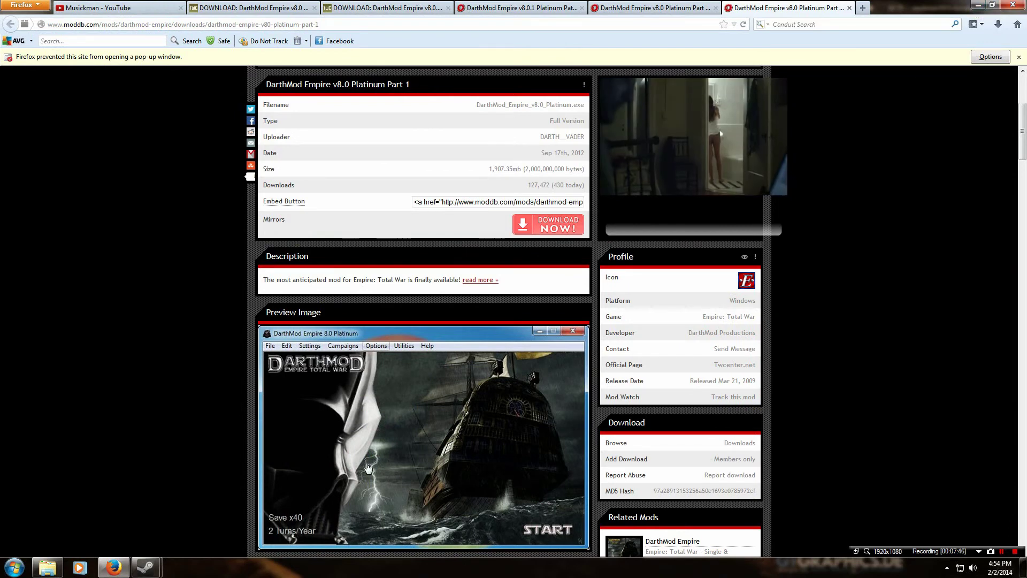
left_click(849, 8)
key("alt+Tab")
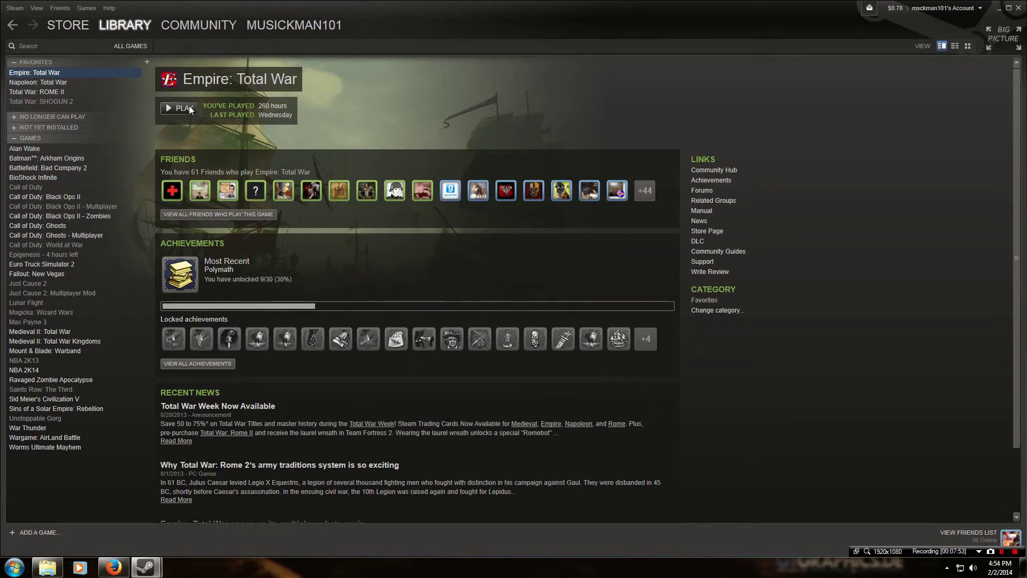
left_click(999, 8)
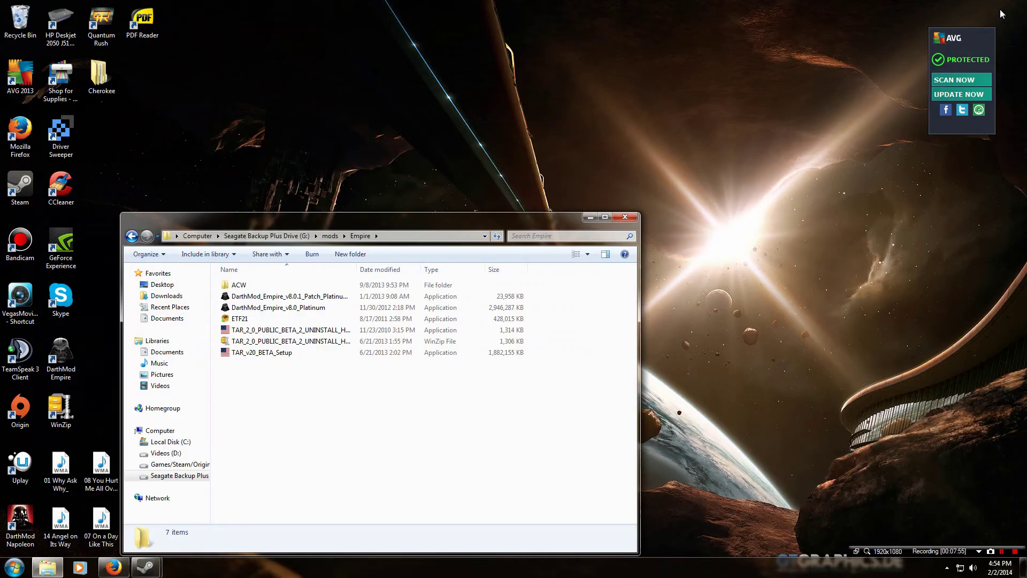
left_click(673, 191)
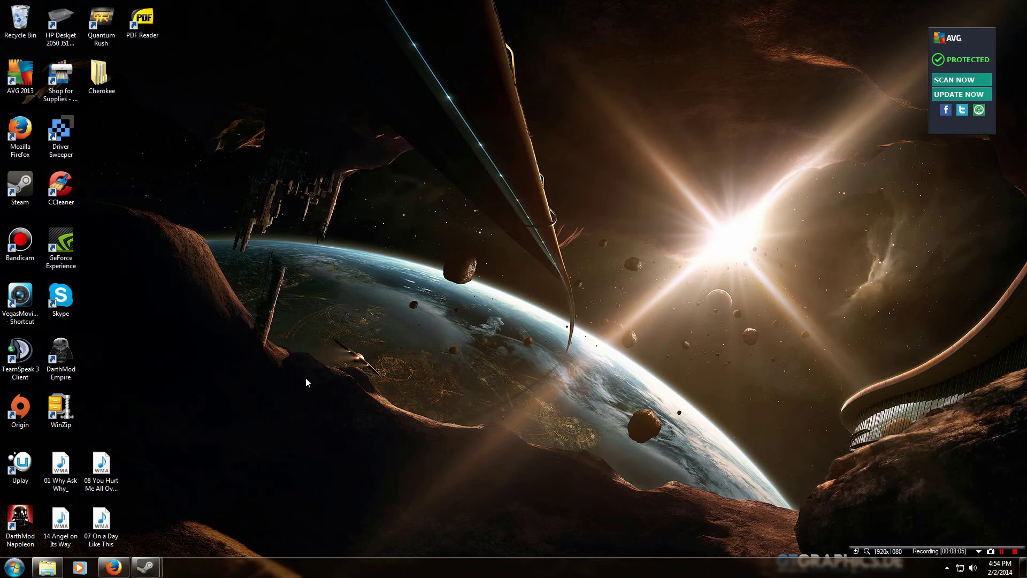
double_click(60, 356)
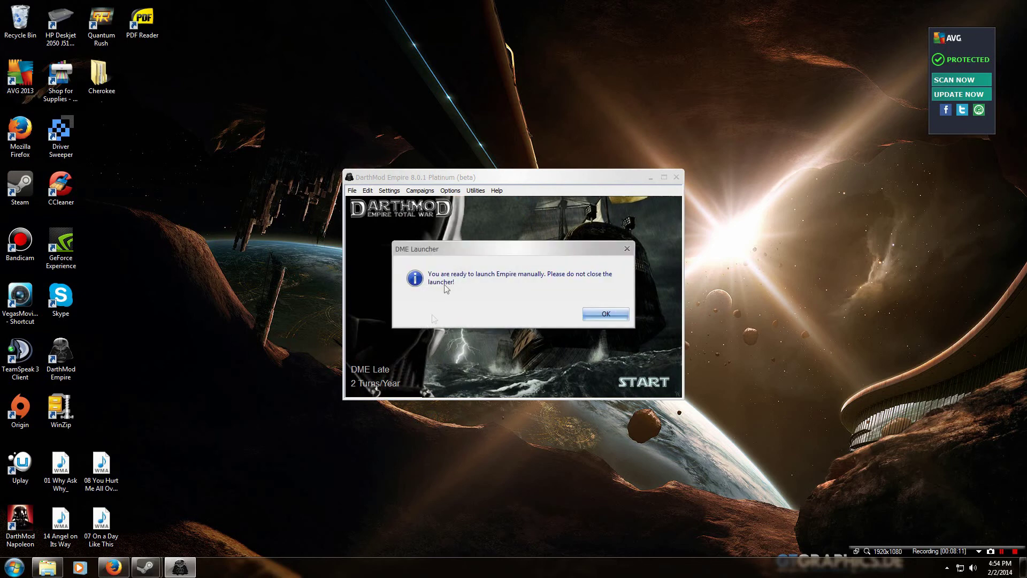
Step: Acknowledge the ready-to-launch message, close the launcher, and choose DME Ready in Restore Mode
left_click(606, 317)
mouse_move(146, 566)
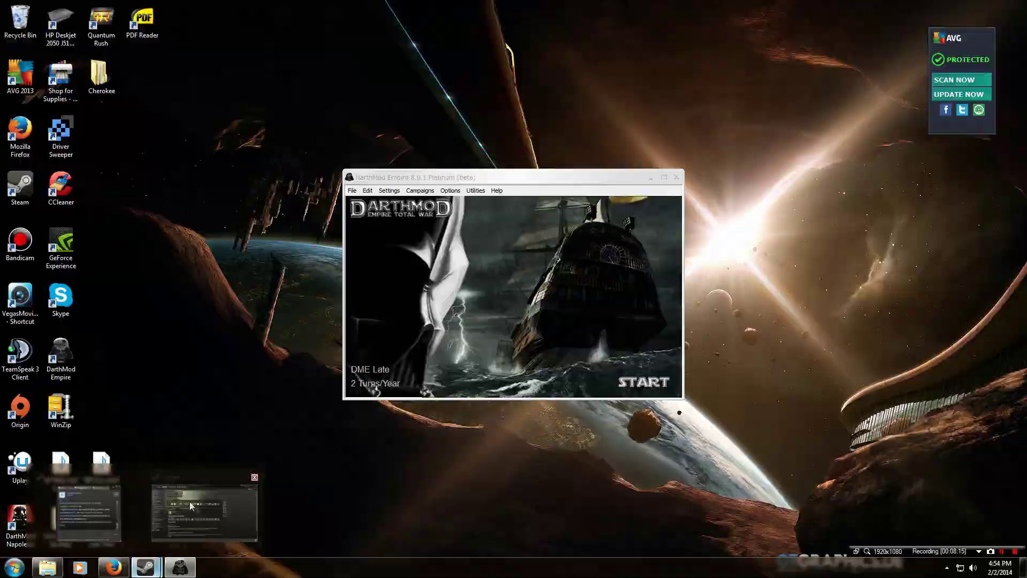
left_click(189, 501)
left_click(996, 6)
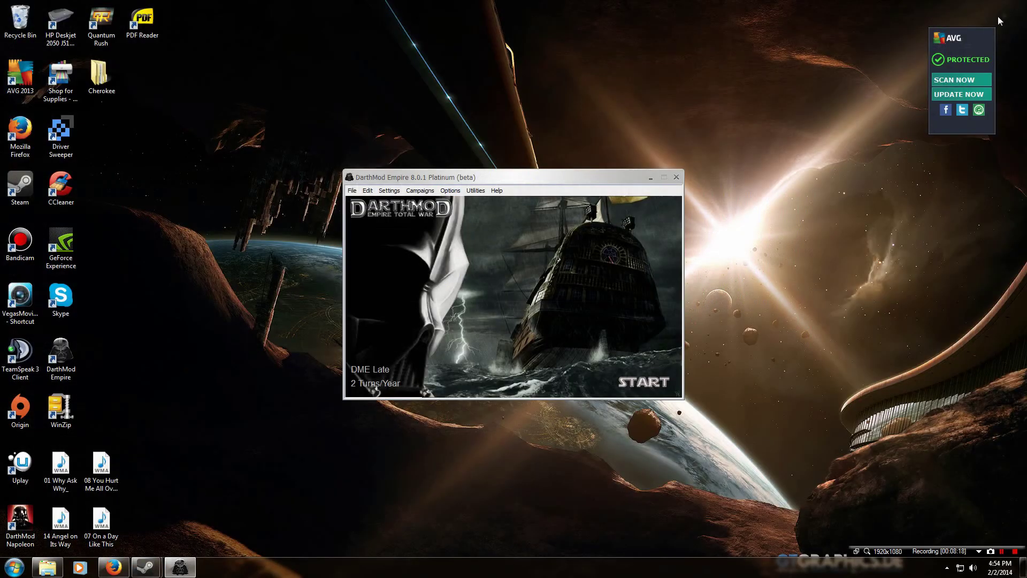
left_click(676, 178)
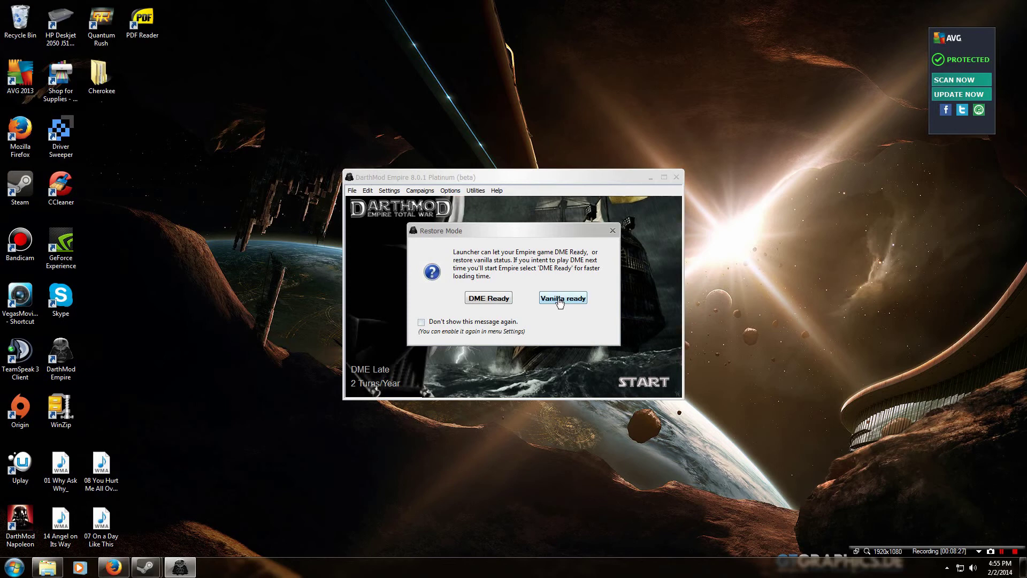
left_click_drag(454, 233, 443, 233)
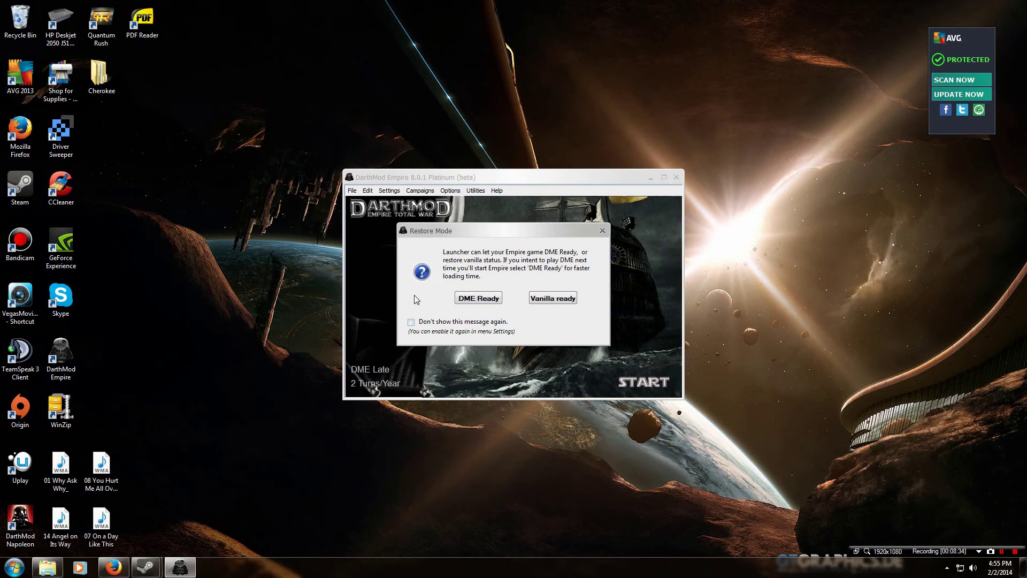
left_click(492, 300)
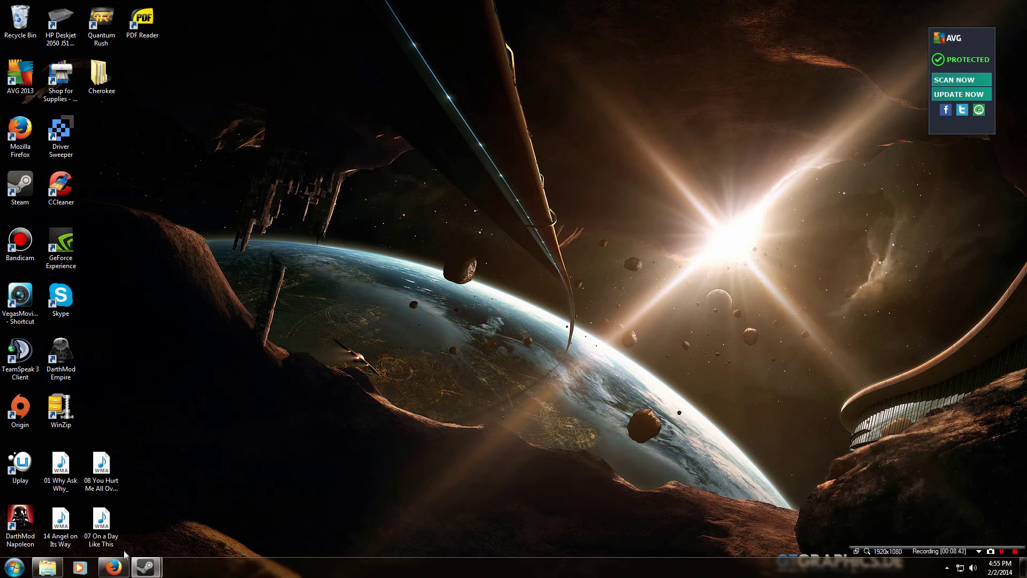
Step: Bring Firefox back and scroll through the v8.0 Platinum Part 2 page and its launcher preview
left_click(113, 566)
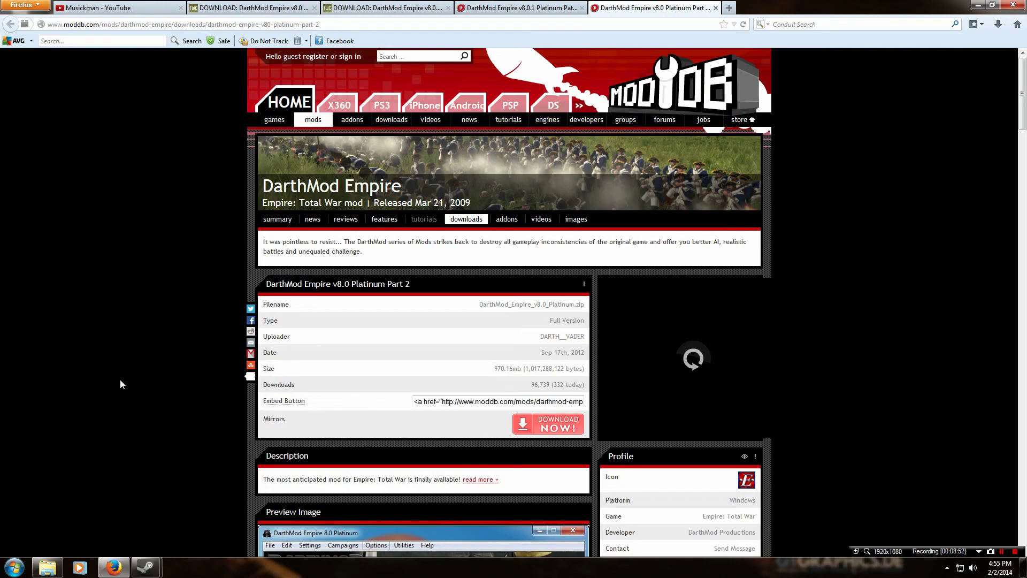
scroll(121, 390, "down", 8)
scroll(123, 408, "up", 6)
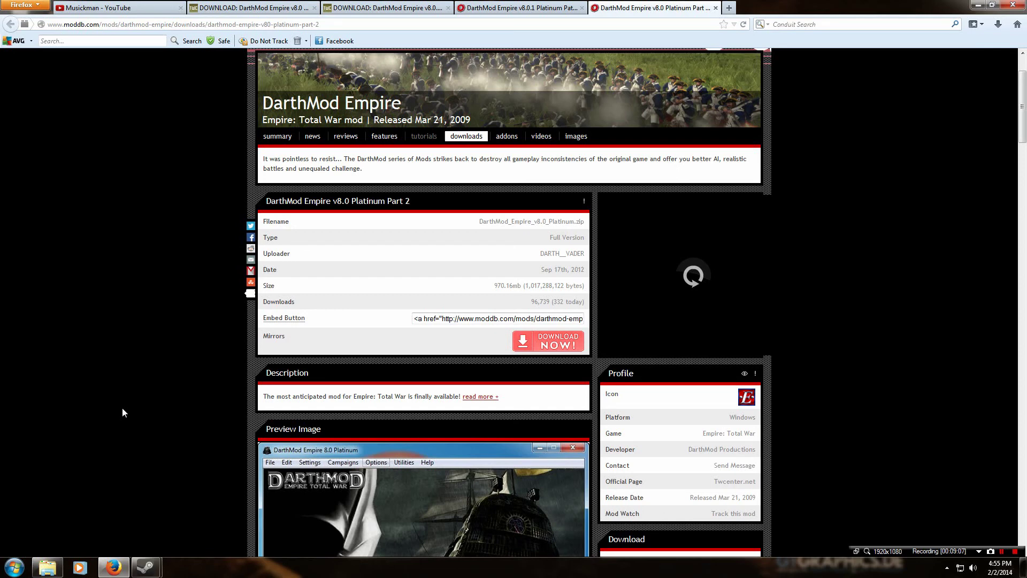
scroll(117, 411, "down", 3)
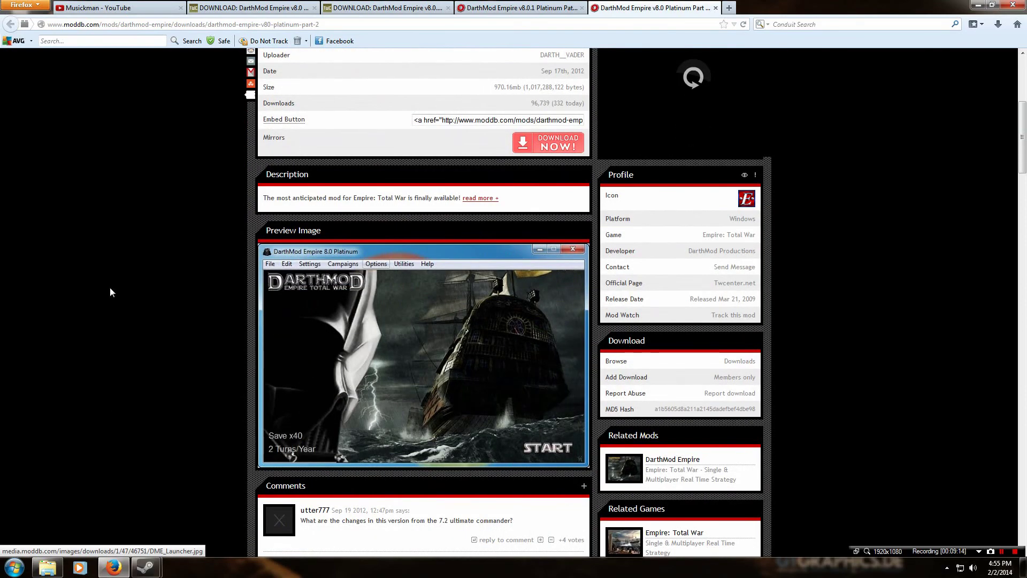
scroll(140, 417, "up", 5)
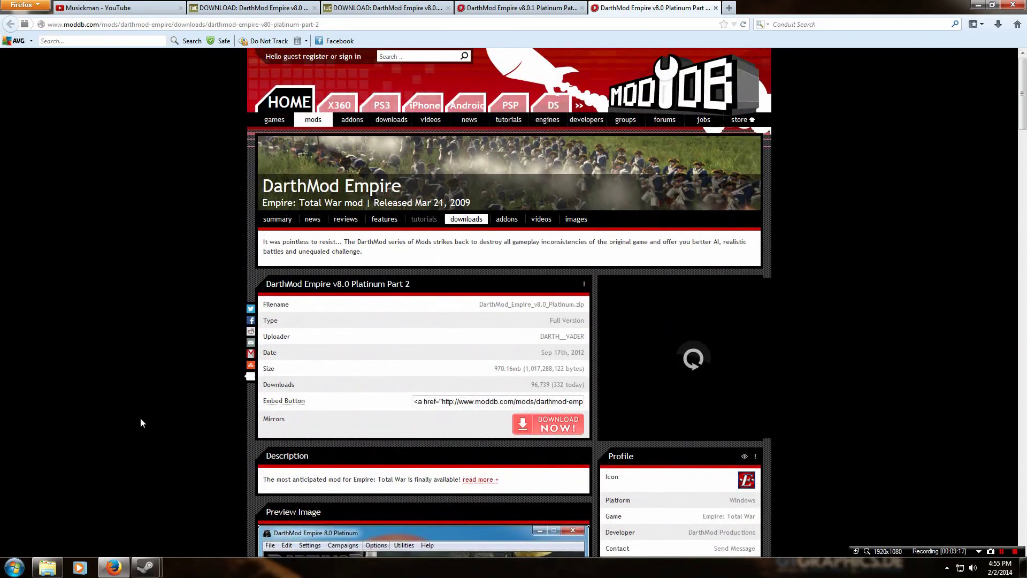
scroll(144, 415, "down", 5)
scroll(144, 415, "up", 4)
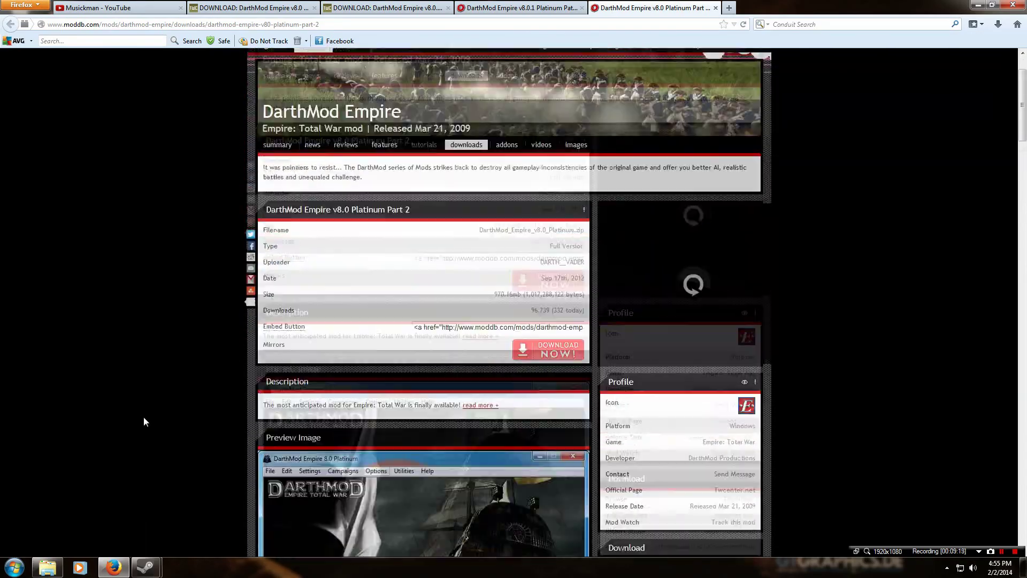
scroll(144, 417, "down", 12)
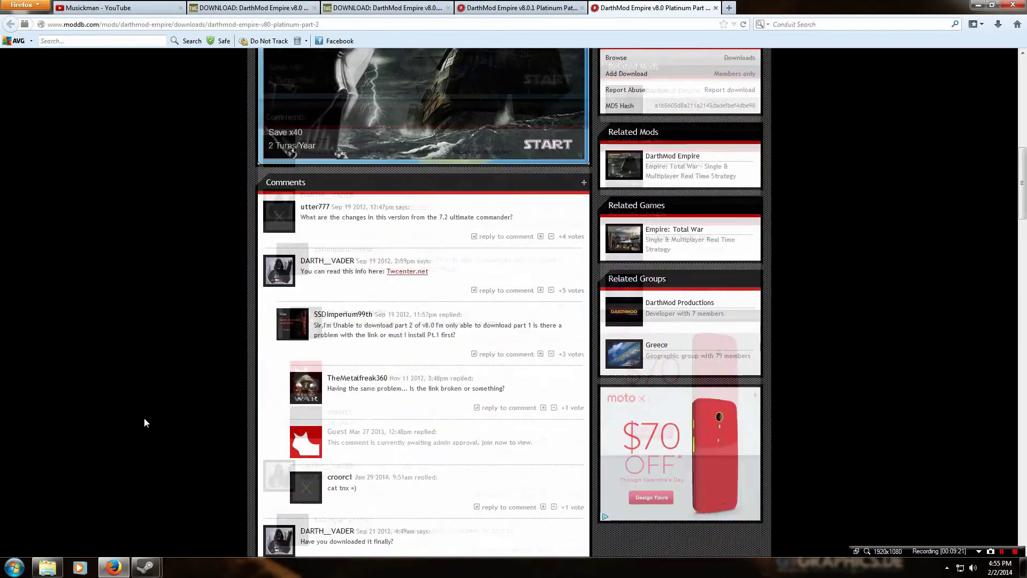
scroll(144, 419, "up", 10)
scroll(144, 419, "down", 5)
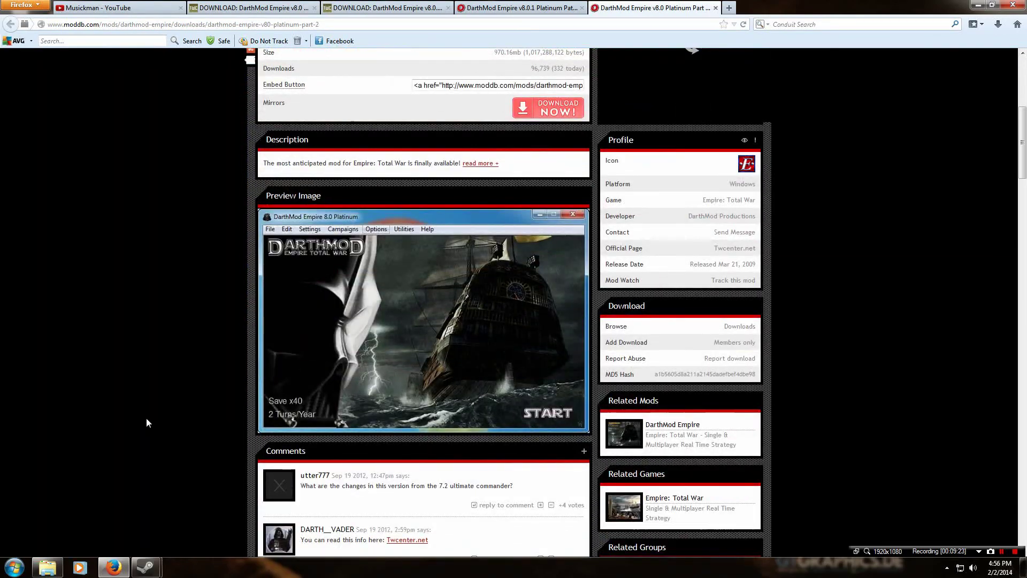